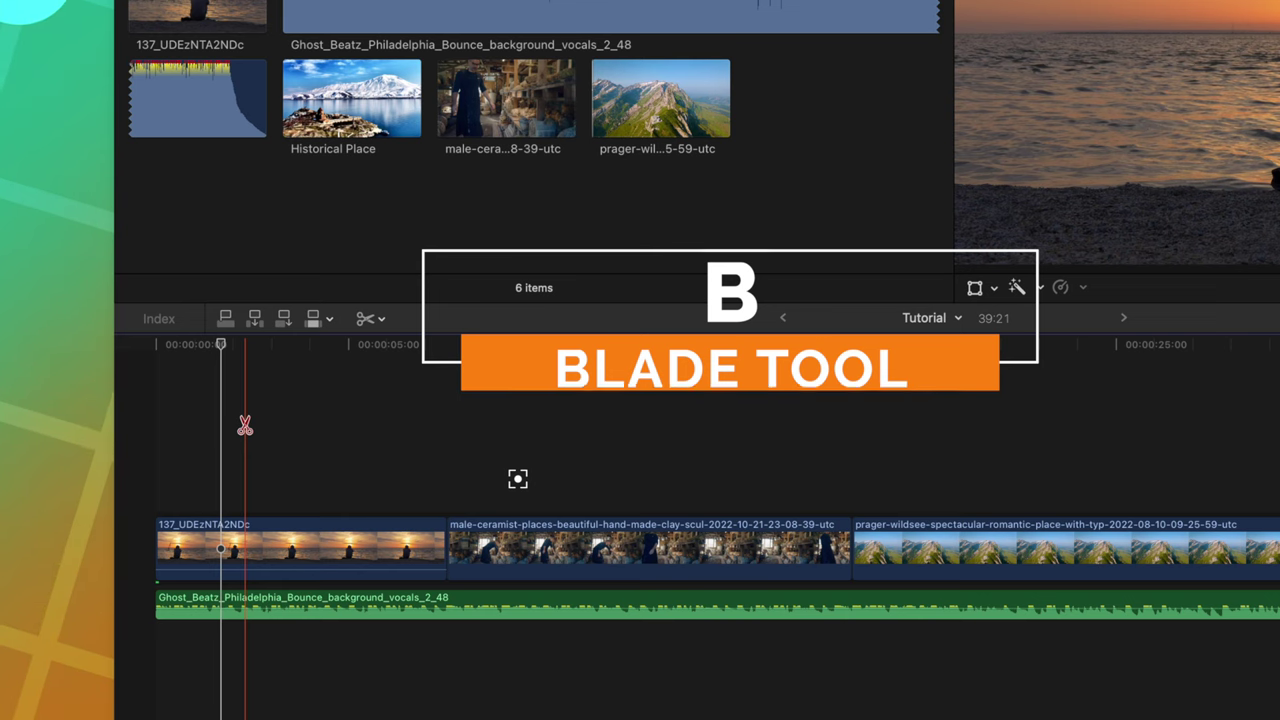
# - Blade the sunset clip at two points and delete the middle piece
pyautogui.press('a')
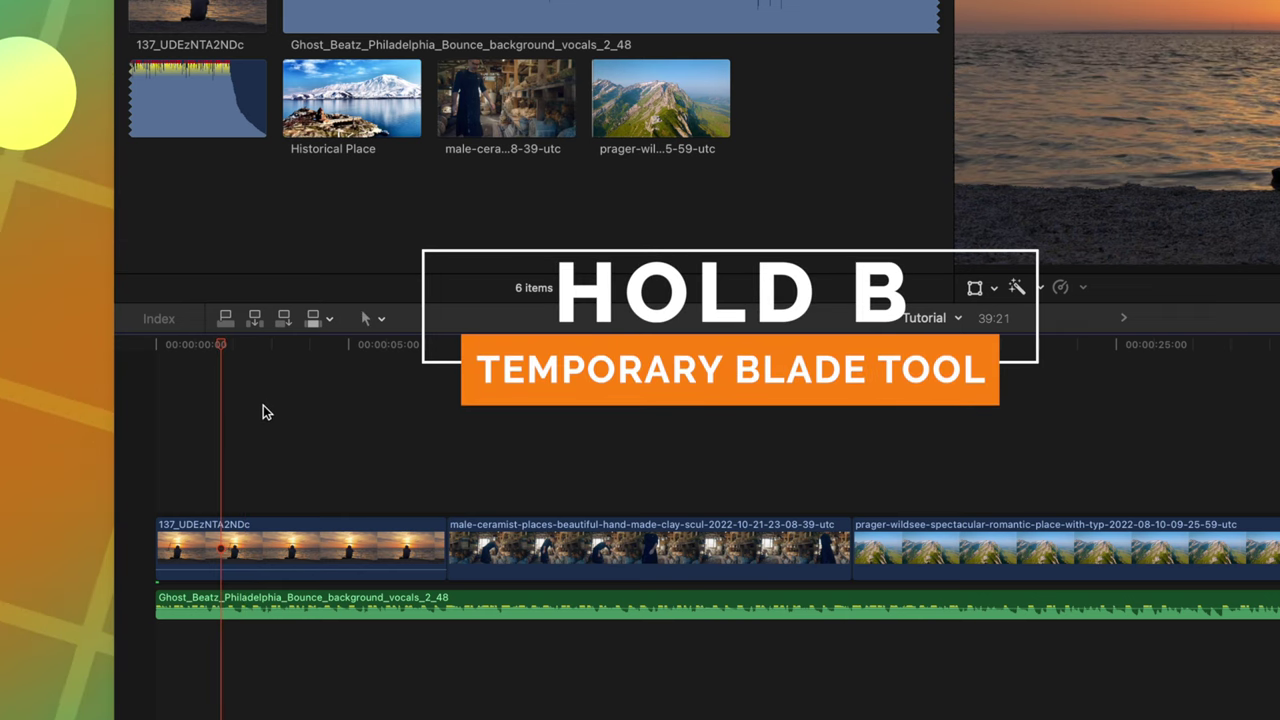
pyautogui.press('b')
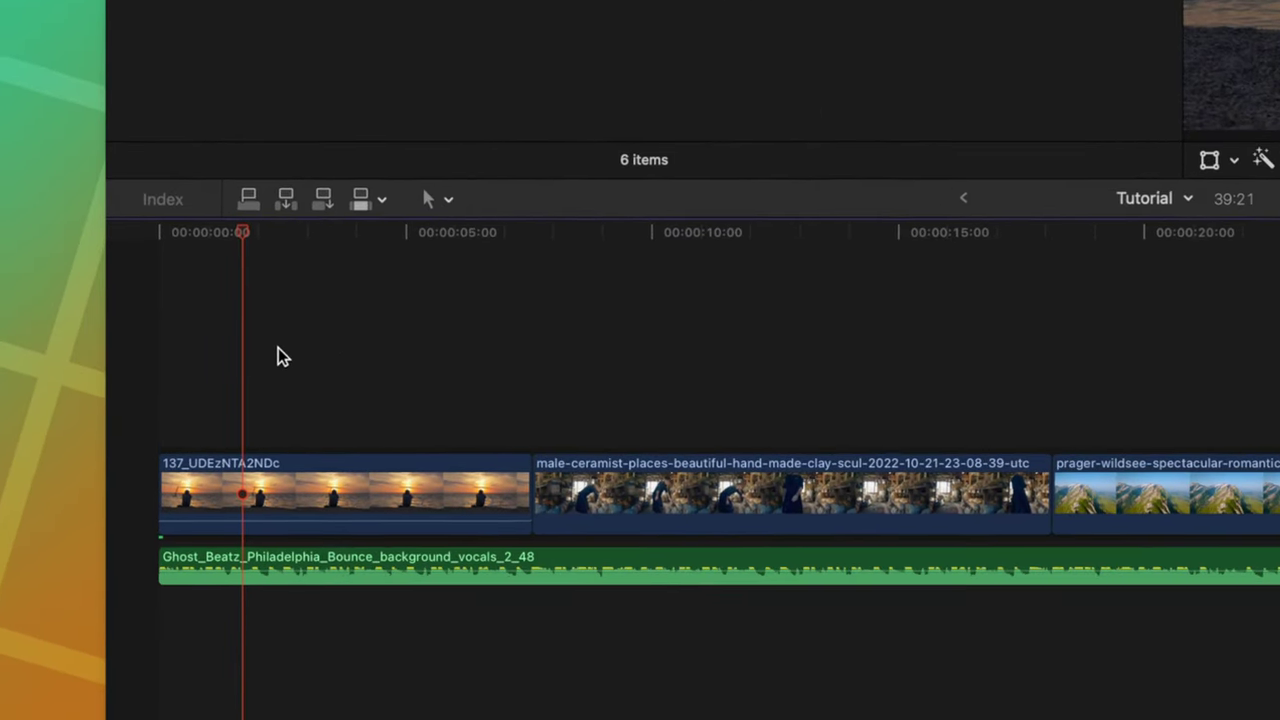
pyautogui.press('b')
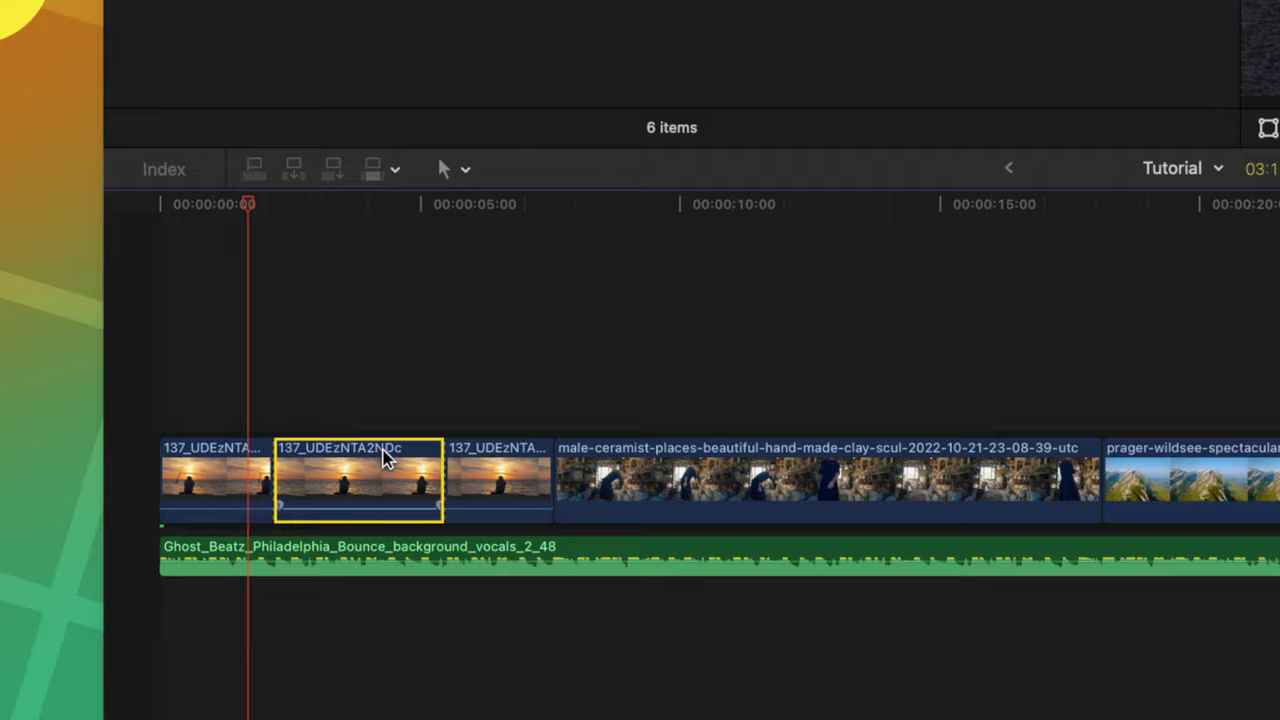
pyautogui.press('Delete')
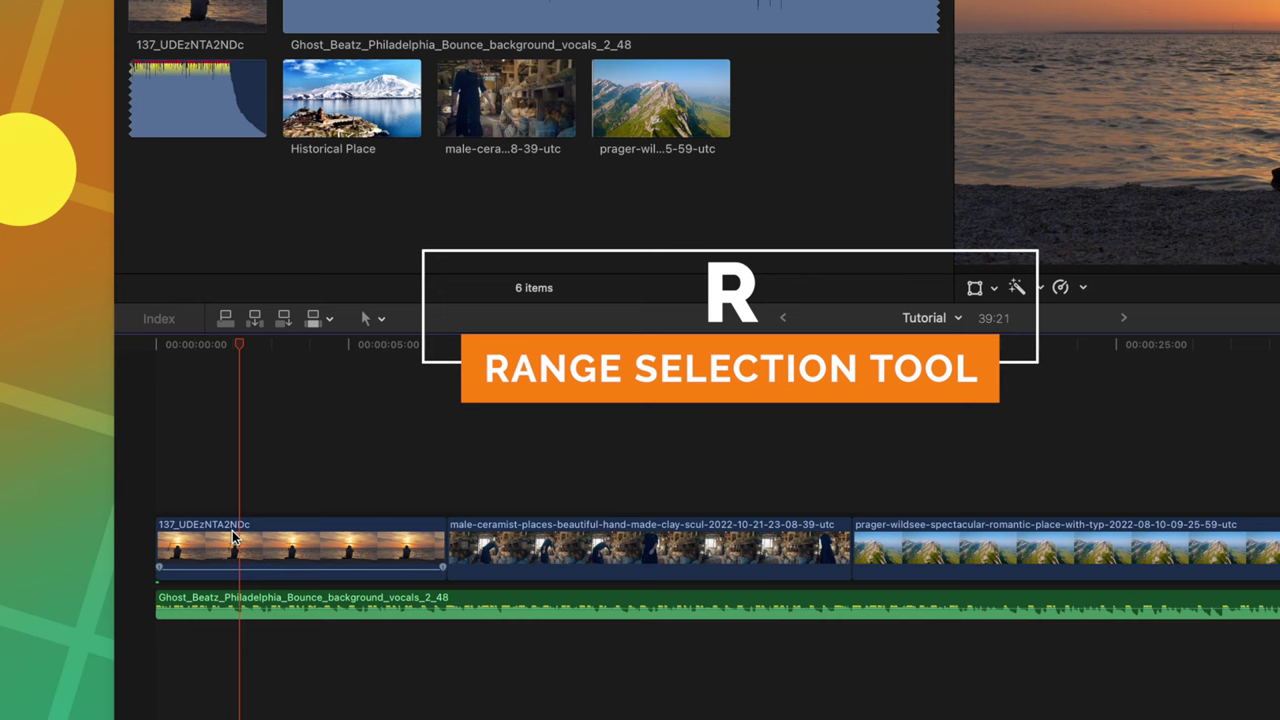
# - Ripple-delete a 03:07 range from inside the sunset clip
pyautogui.press('r')
pyautogui.moveTo(228, 541); pyautogui.dragTo(350, 541)
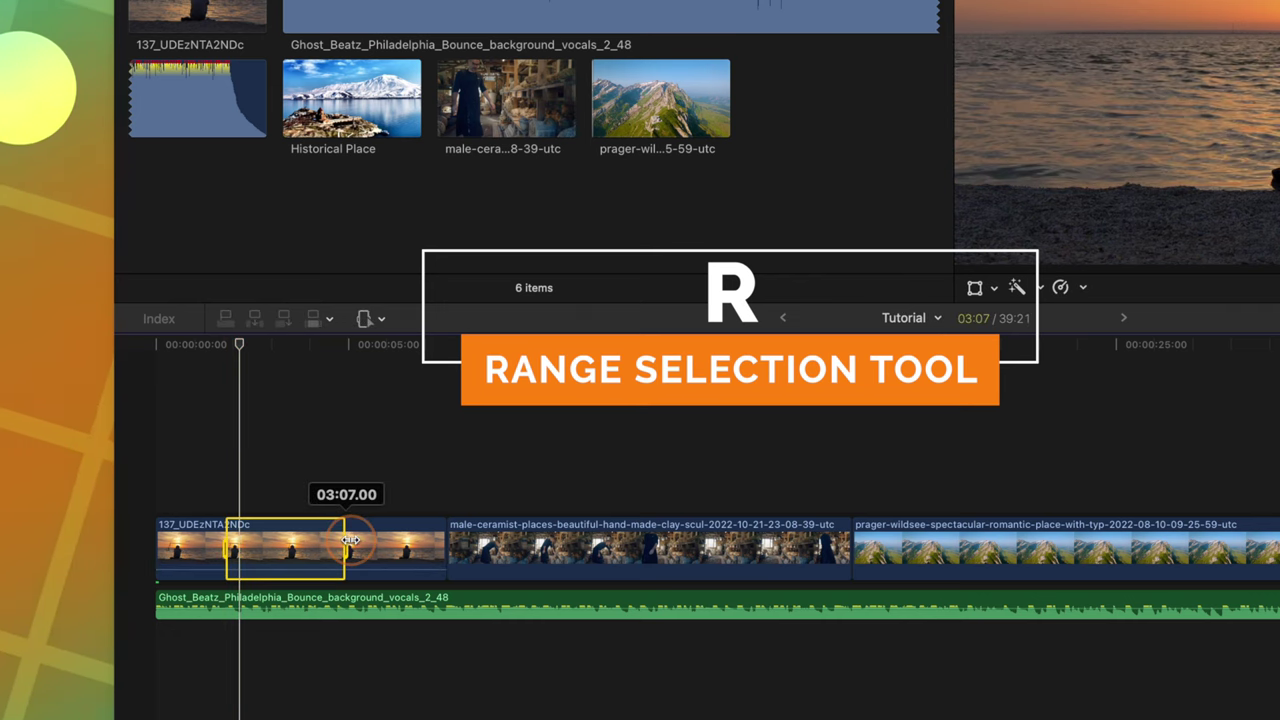
pyautogui.press('Delete')
# - Lower a marked range of the Ghost_Beatz music to -14.0 dB
pyautogui.press('a')
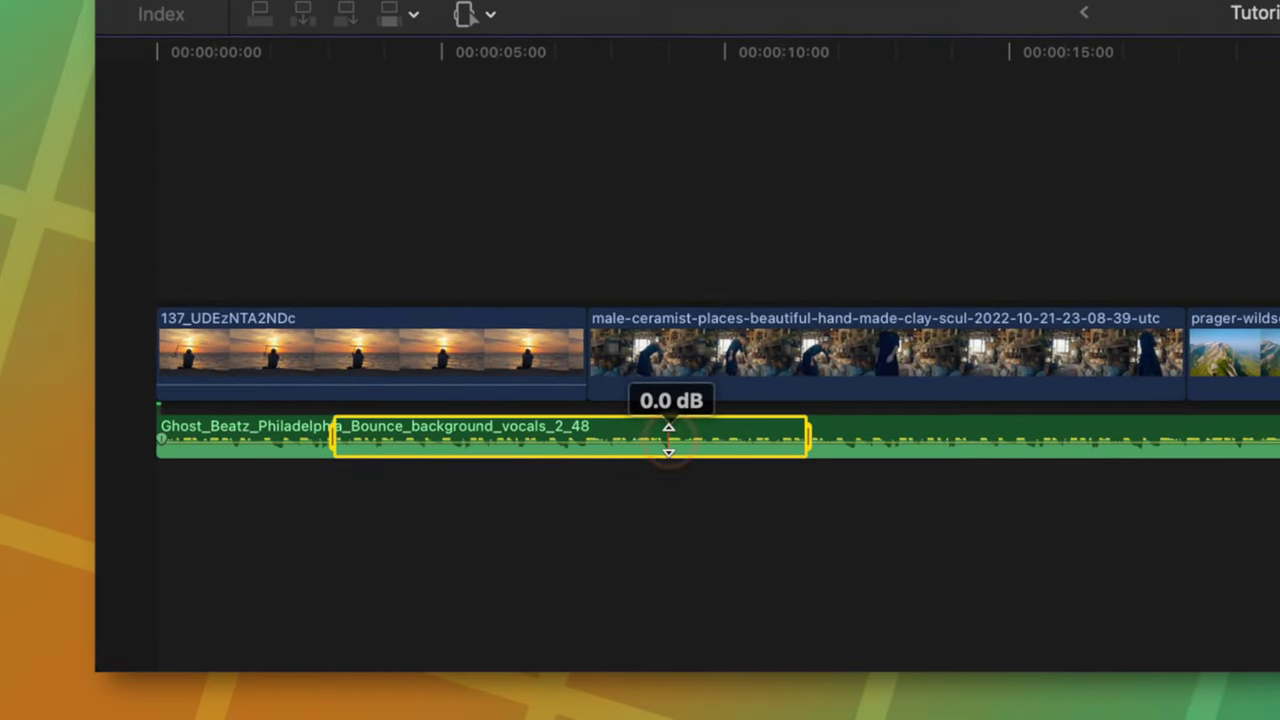
pyautogui.moveTo(668, 441); pyautogui.dragTo(667, 444)
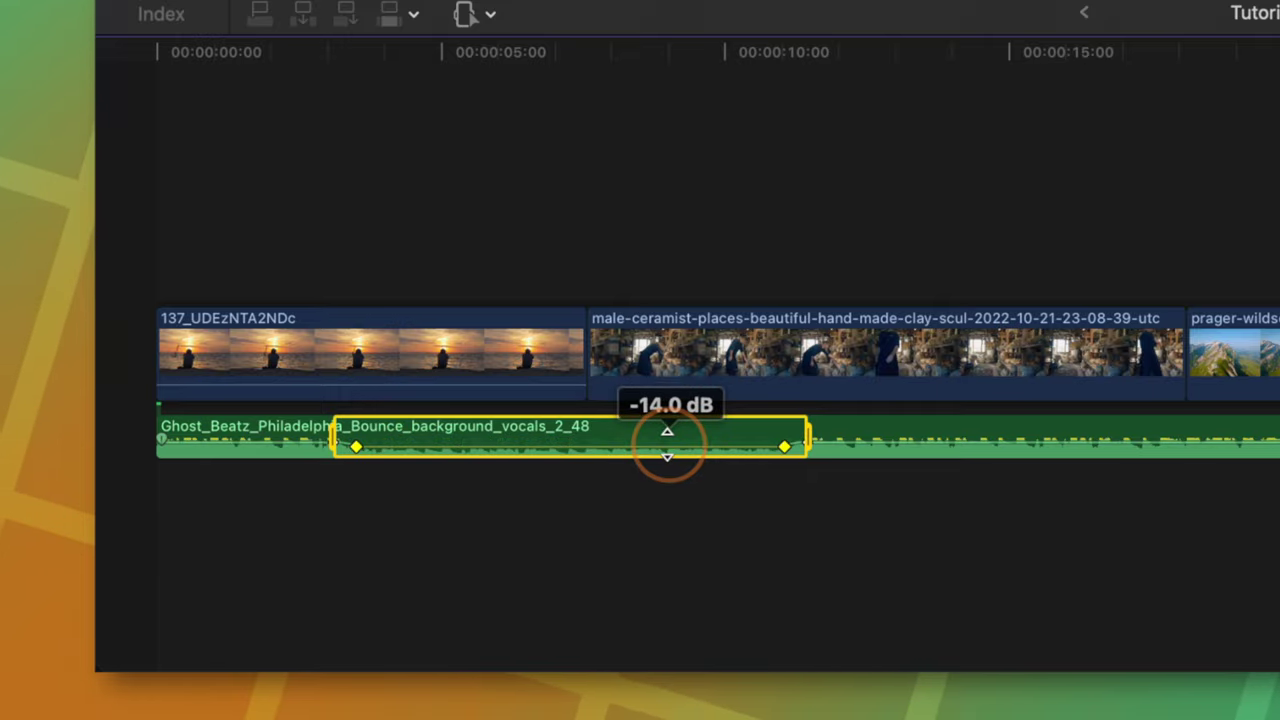
pyautogui.click(322, 497)
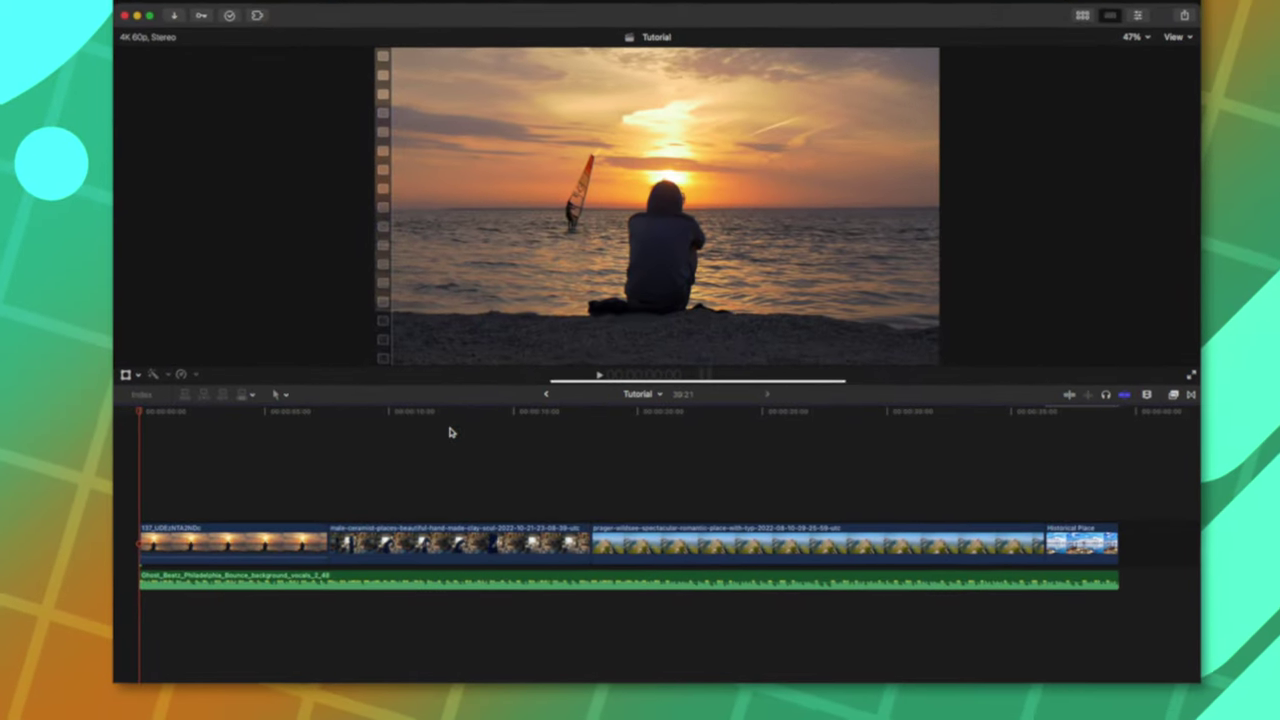
# - Slip the ceramist footage, roll its end edit 03:30 later, and slide it to +03:13
pyautogui.press('t')
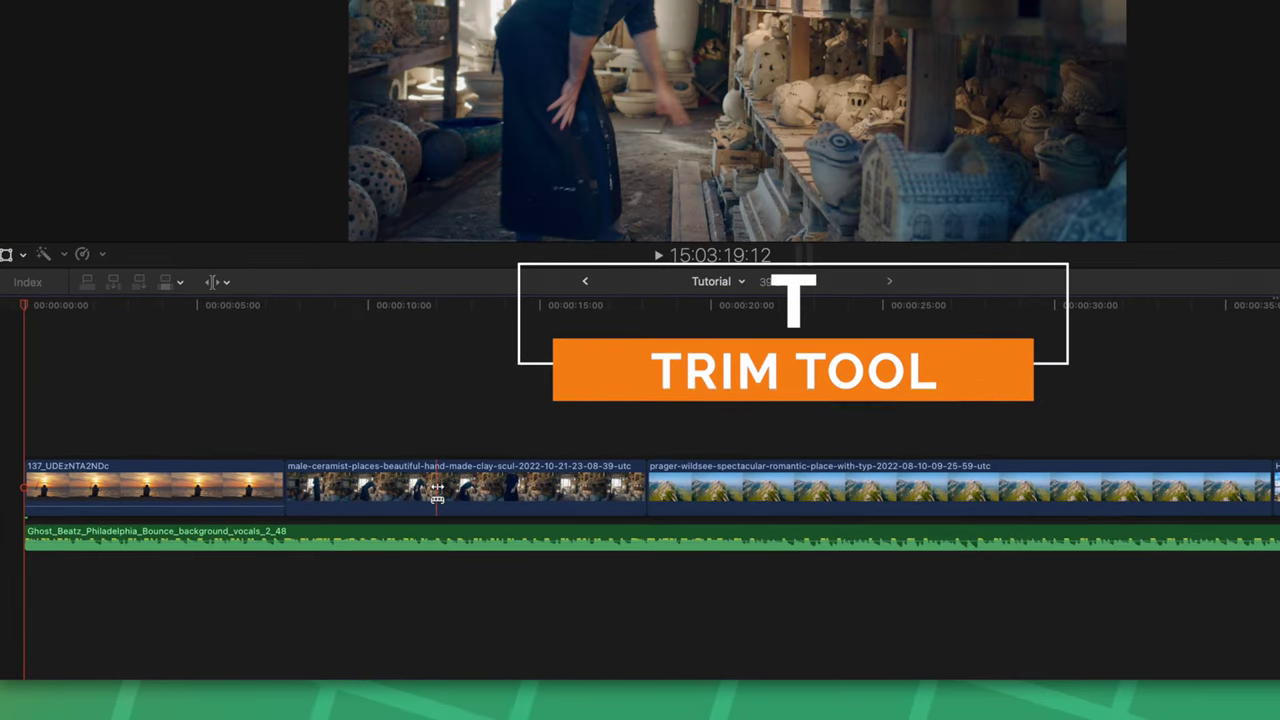
pyautogui.moveTo(437, 490); pyautogui.dragTo(403, 491)
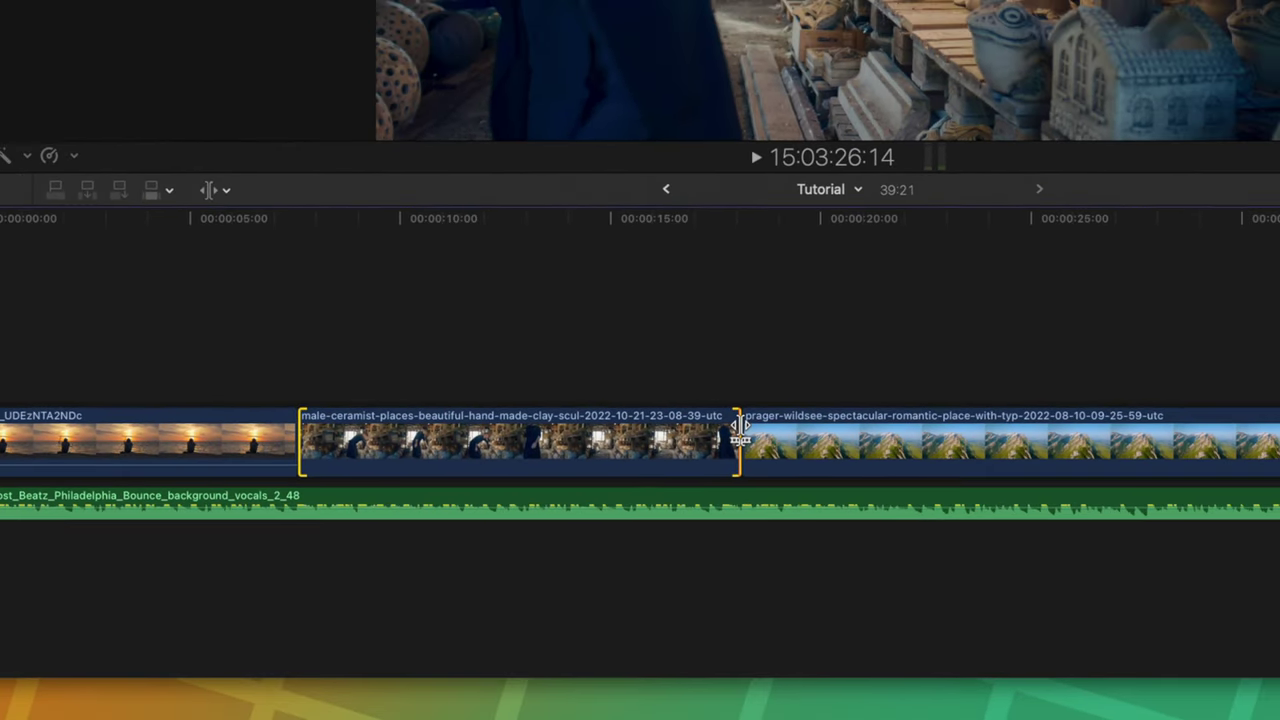
pyautogui.moveTo(810, 400); pyautogui.dragTo(972, 407)
pyautogui.moveTo(768, 487); pyautogui.dragTo(609, 487)
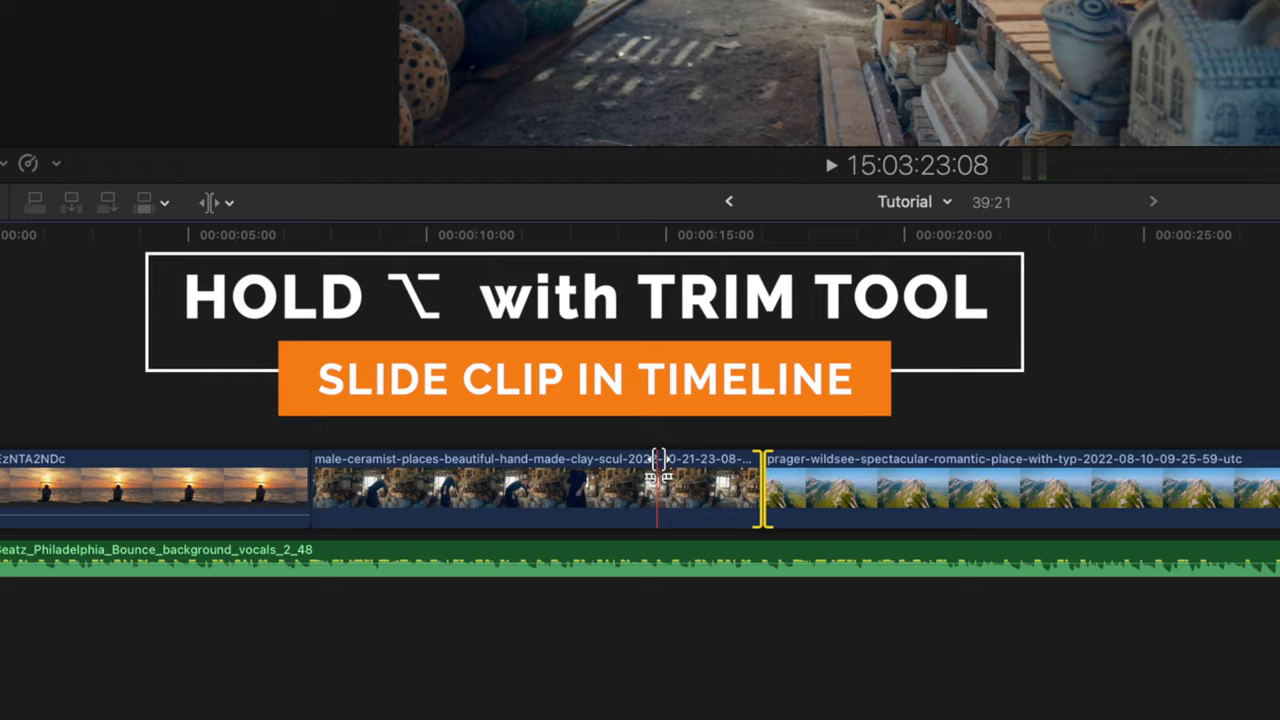
pyautogui.moveTo(590, 490); pyautogui.dragTo(623, 488)
pyautogui.moveTo(741, 490); pyautogui.dragTo(880, 488)
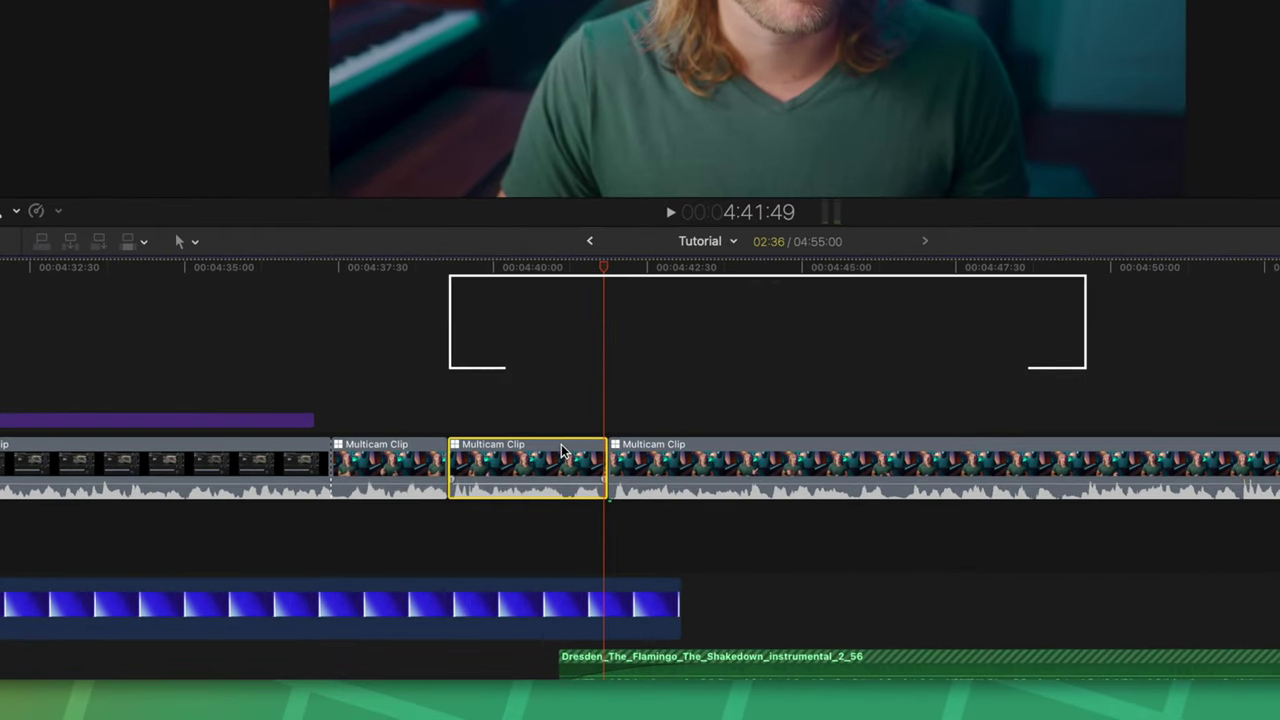
# - Extend the multicam clip's audio past both its video start and end
pyautogui.hotkey('ctrl', 's')
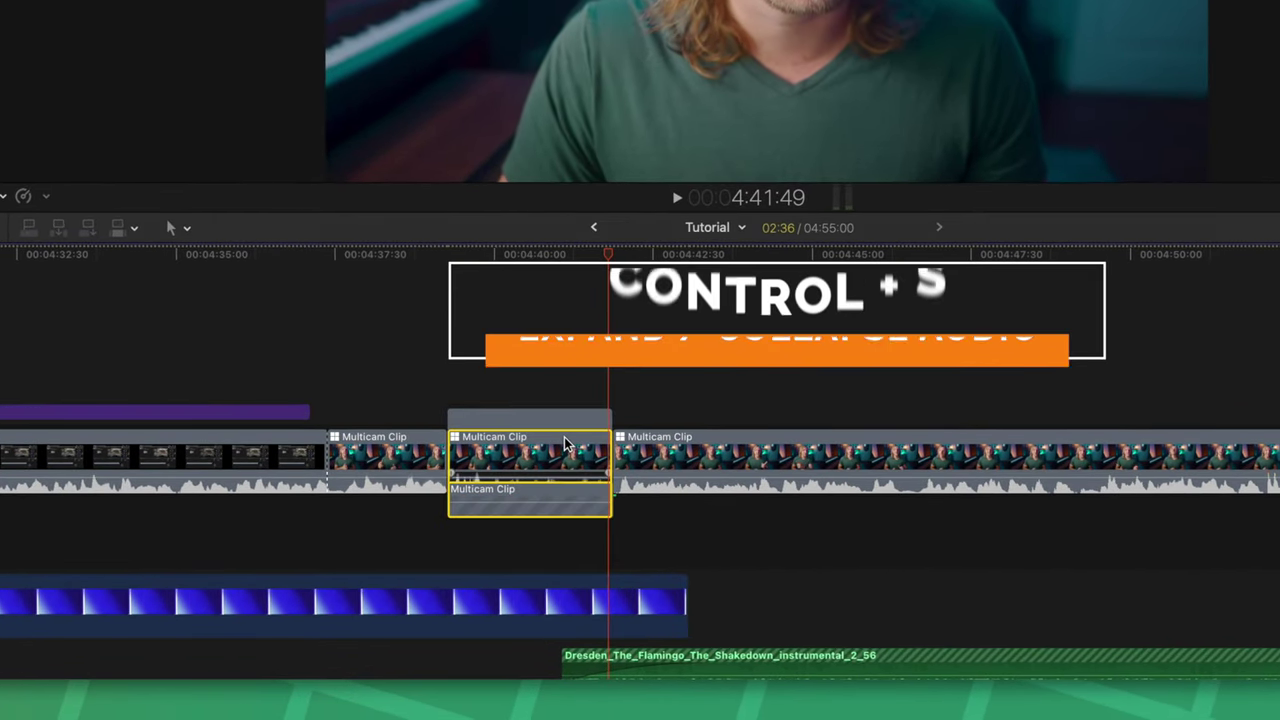
pyautogui.moveTo(610, 515); pyautogui.dragTo(712, 537)
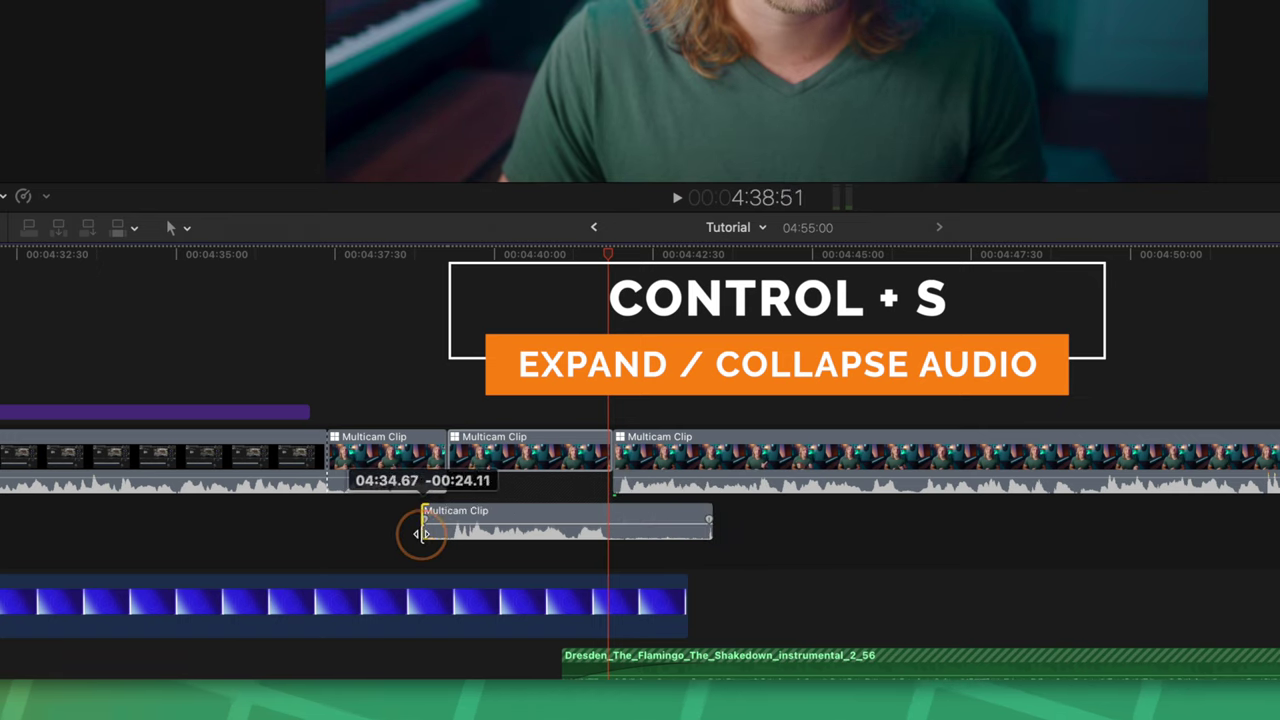
pyautogui.moveTo(422, 533); pyautogui.dragTo(382, 533)
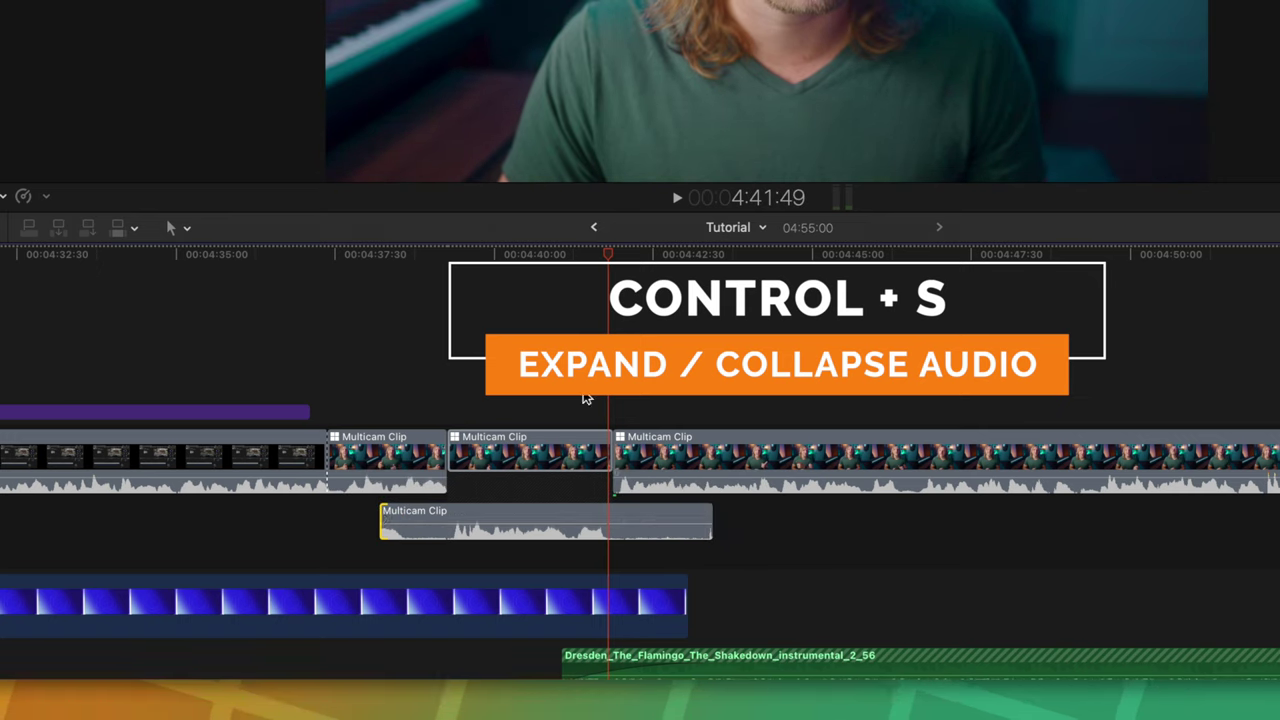
pyautogui.hotkey('ctrl', 's')
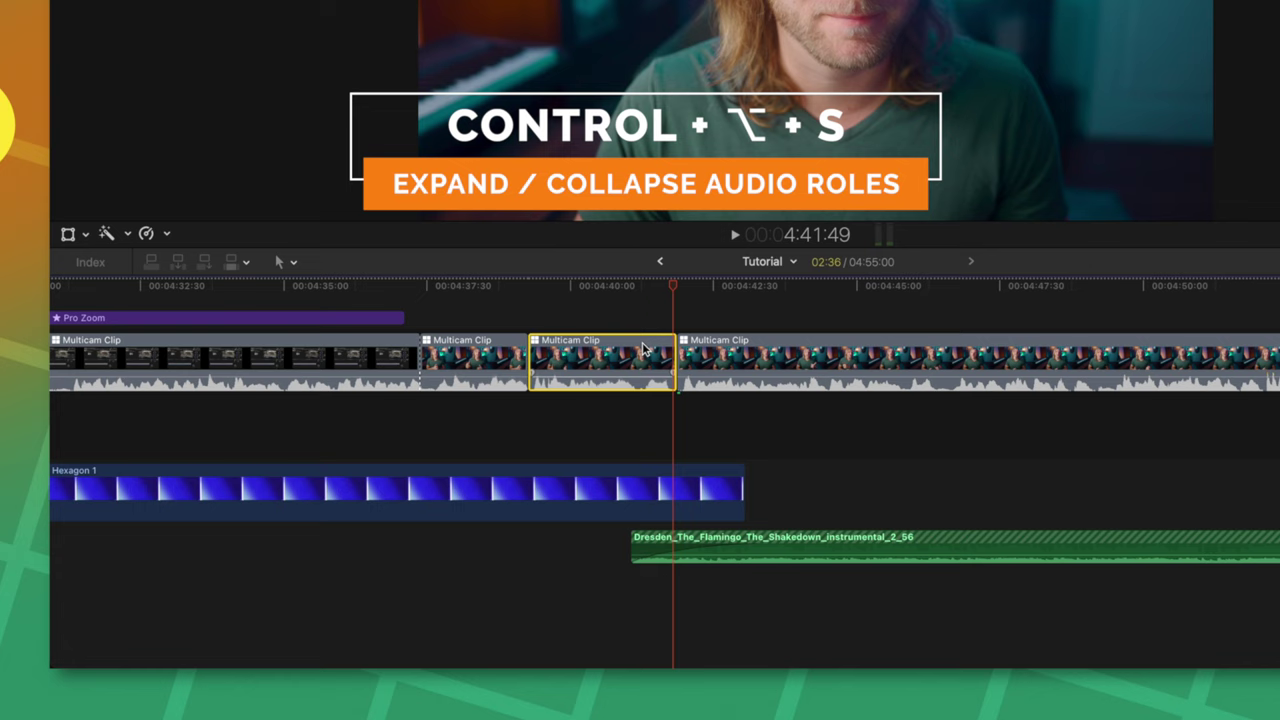
# - Show the clip's audio role lanes and trim the first role to start later
pyautogui.hotkey('ctrl', 'alt', 's')
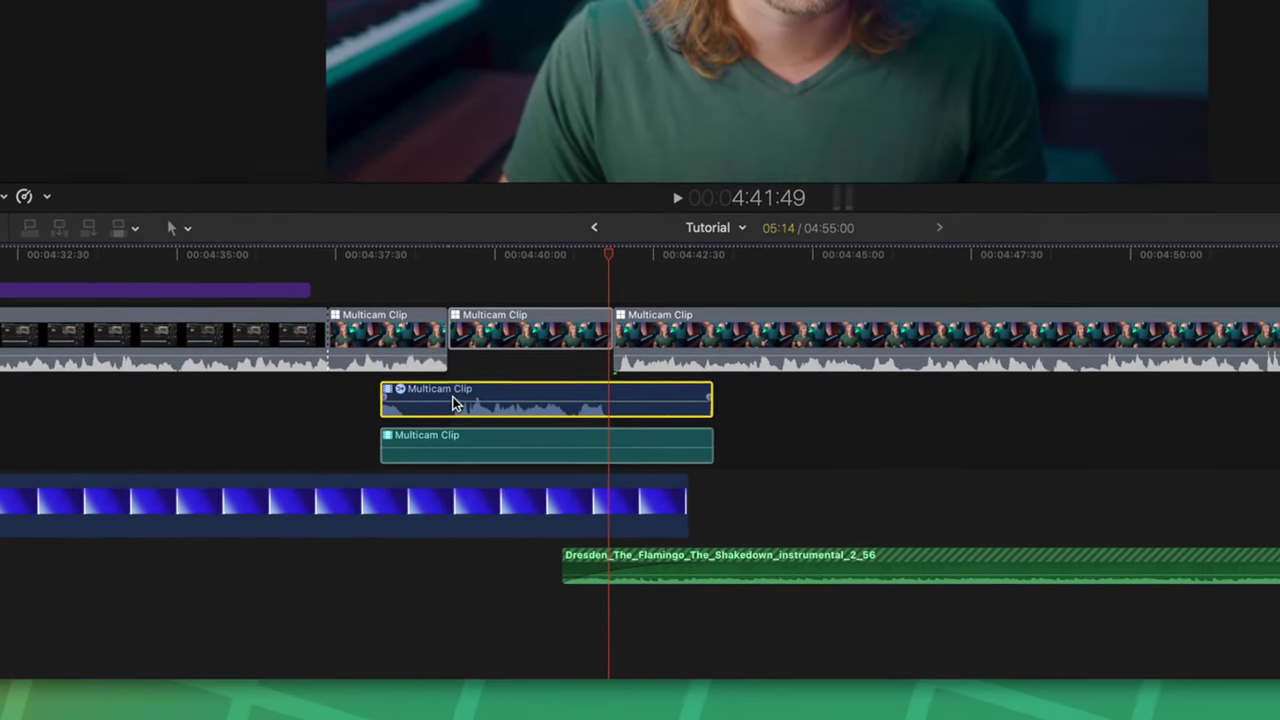
pyautogui.moveTo(472, 398)
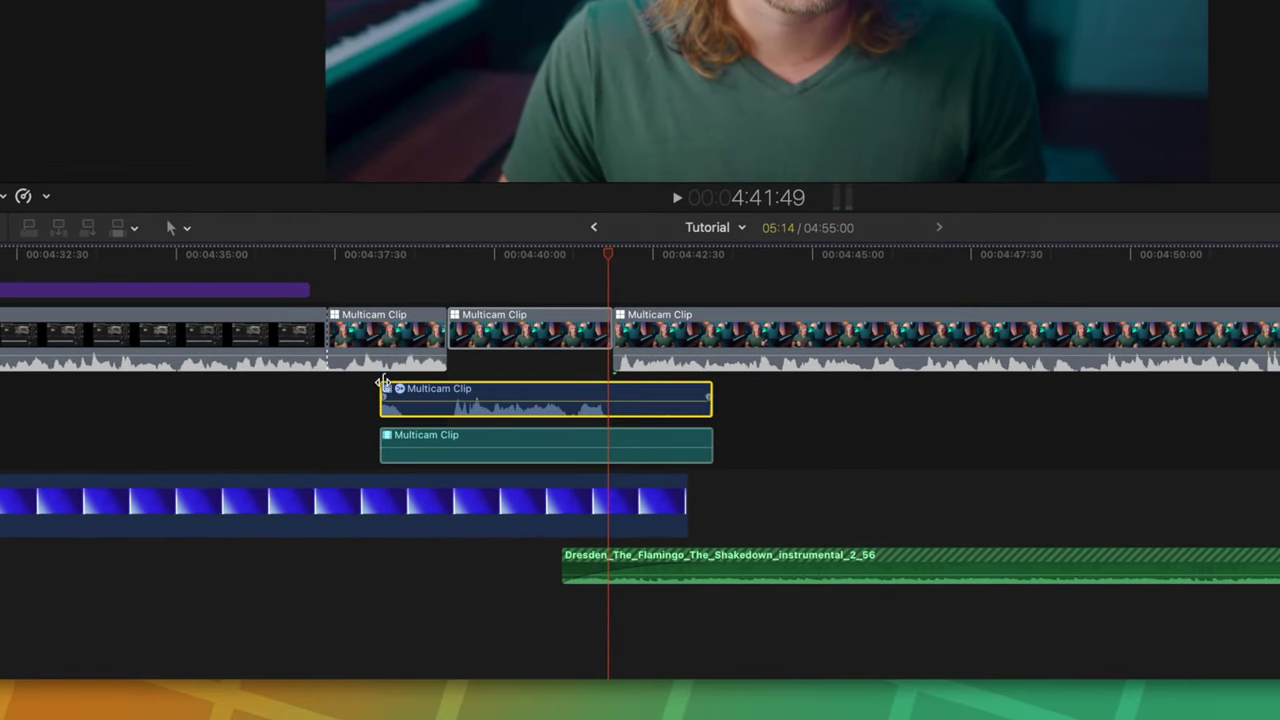
pyautogui.moveTo(400, 395); pyautogui.dragTo(410, 390)
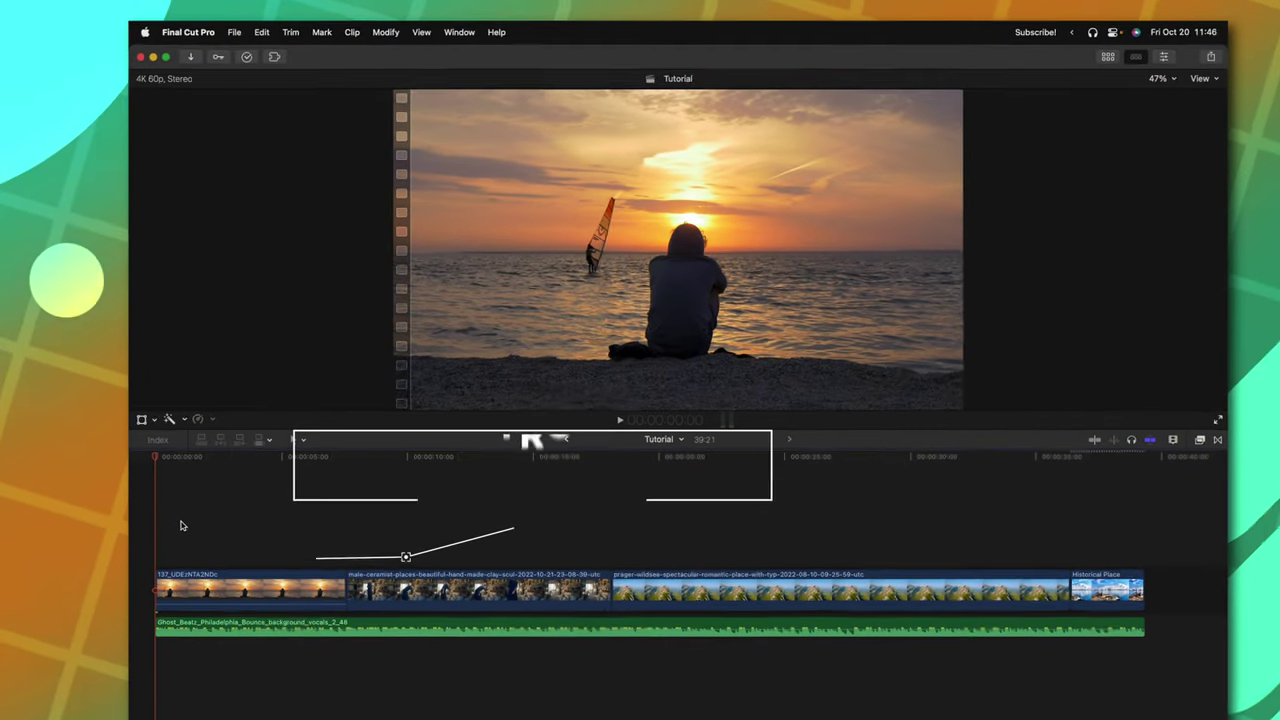
# - Add a default title at the timeline start and browse the installed titles
pyautogui.hotkey('ctrl', 't')
pyautogui.press('ctrl+super+1')
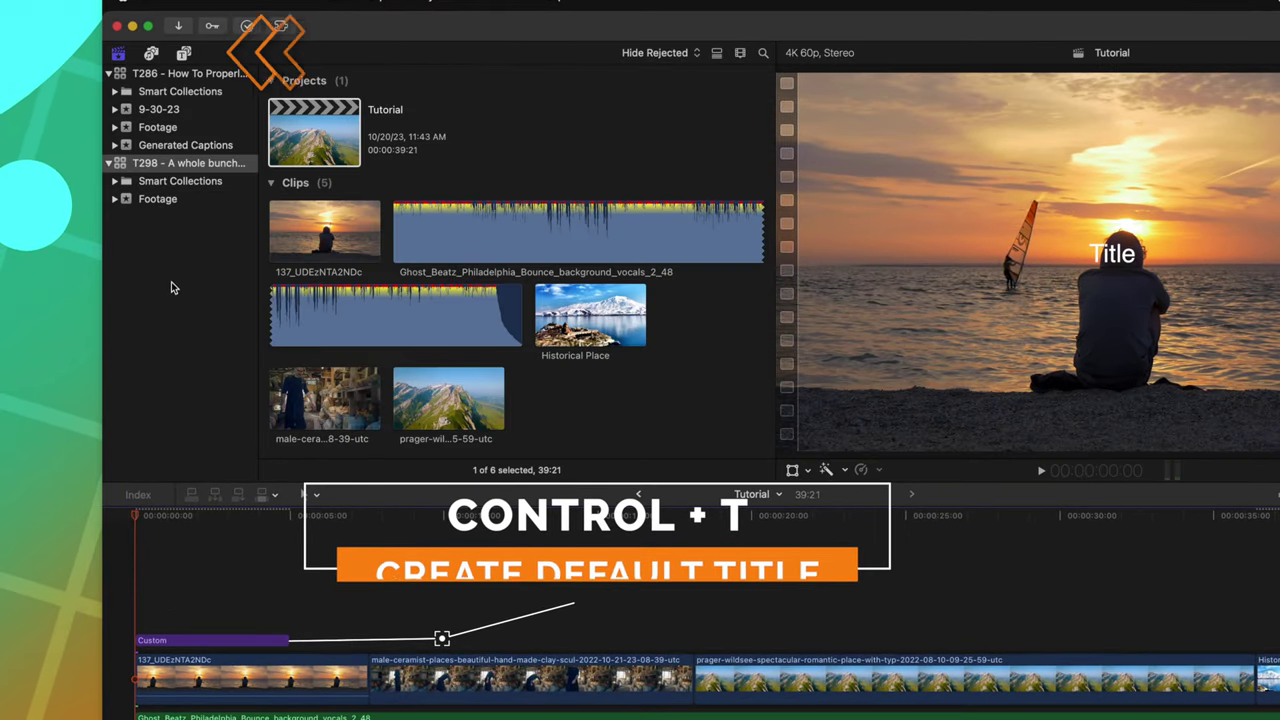
pyautogui.click(183, 52)
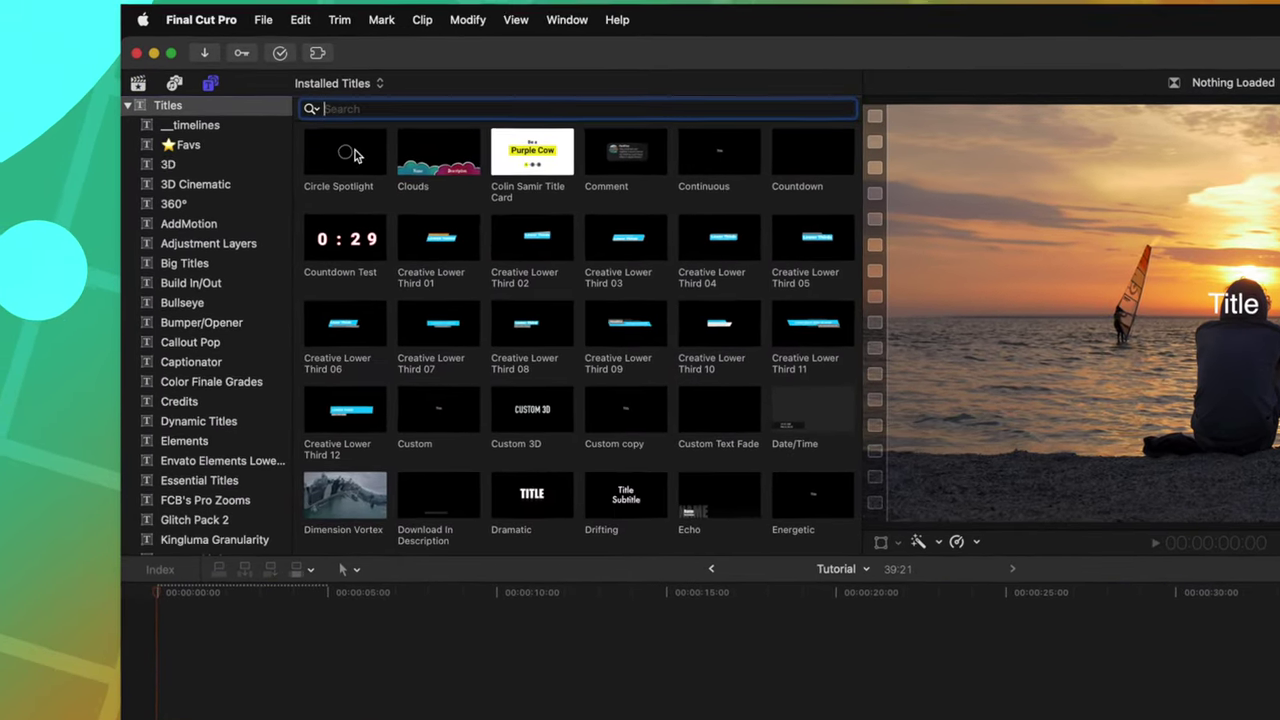
pyautogui.scroll(-3, 583, 357)
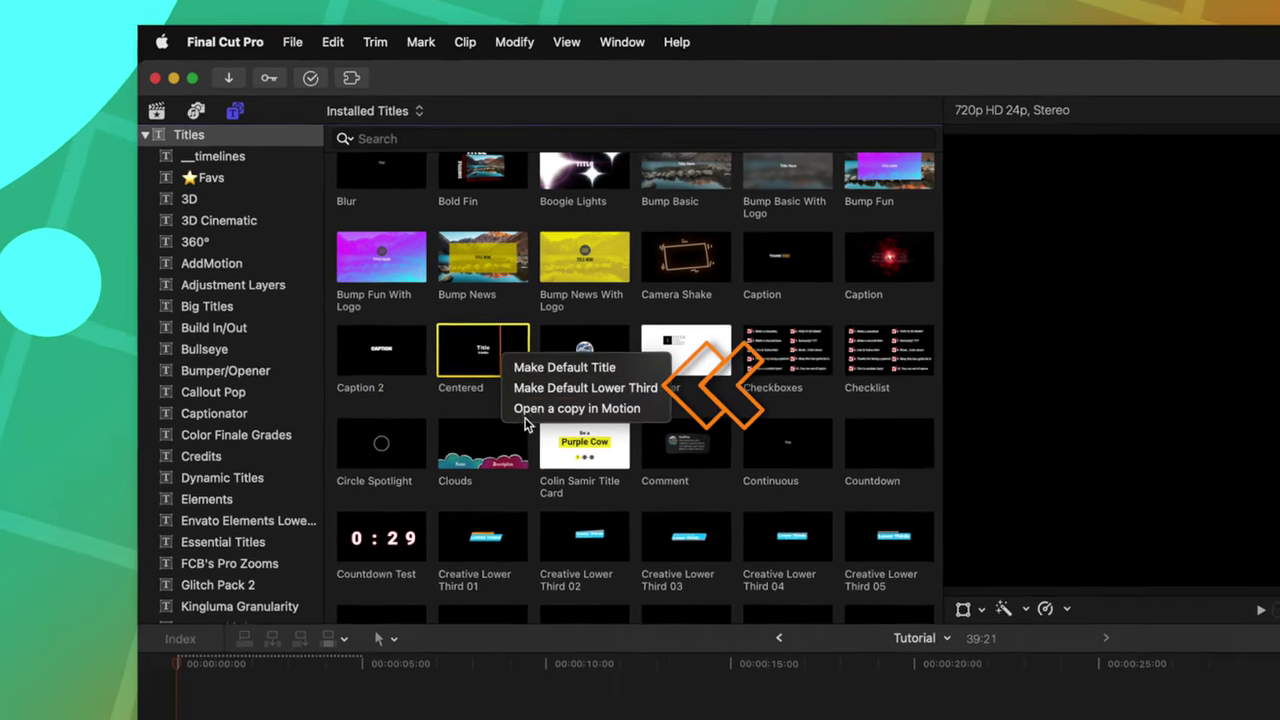
# - Make Centered the default lower third and insert it at the playhead
pyautogui.click(575, 428)
pyautogui.click(205, 657)
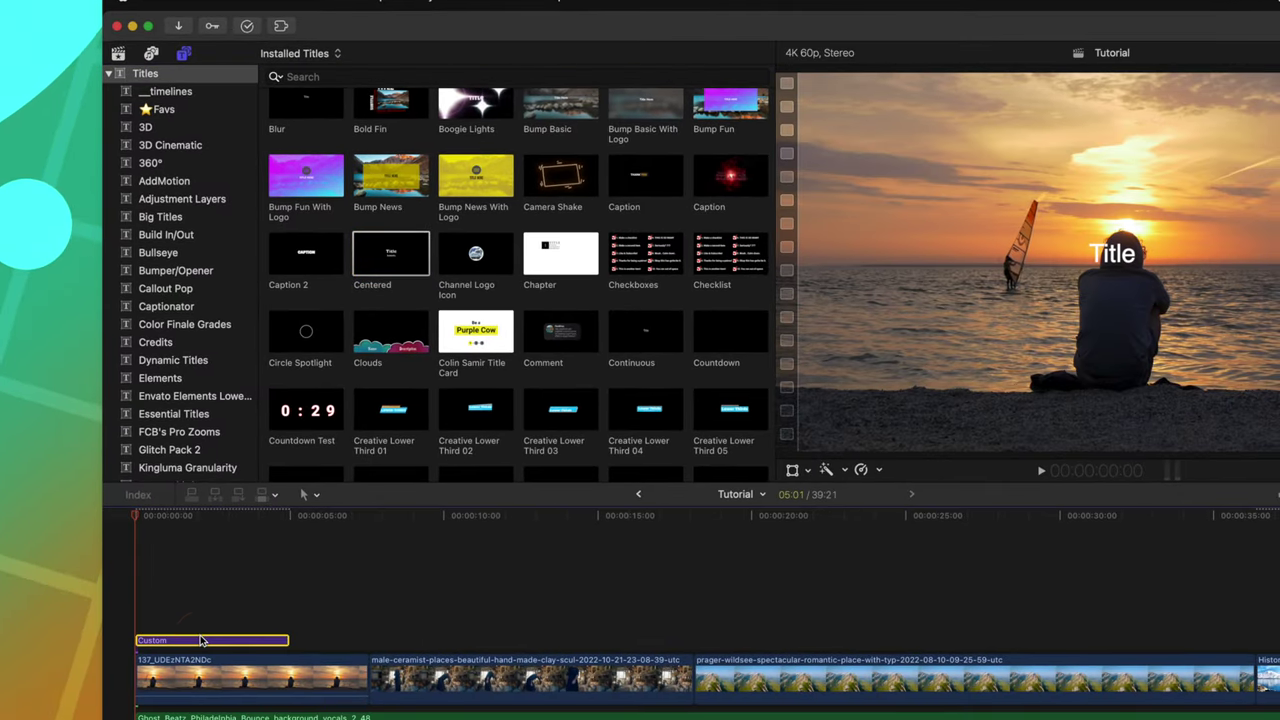
pyautogui.hotkey('ctrl', 'shift', 't')
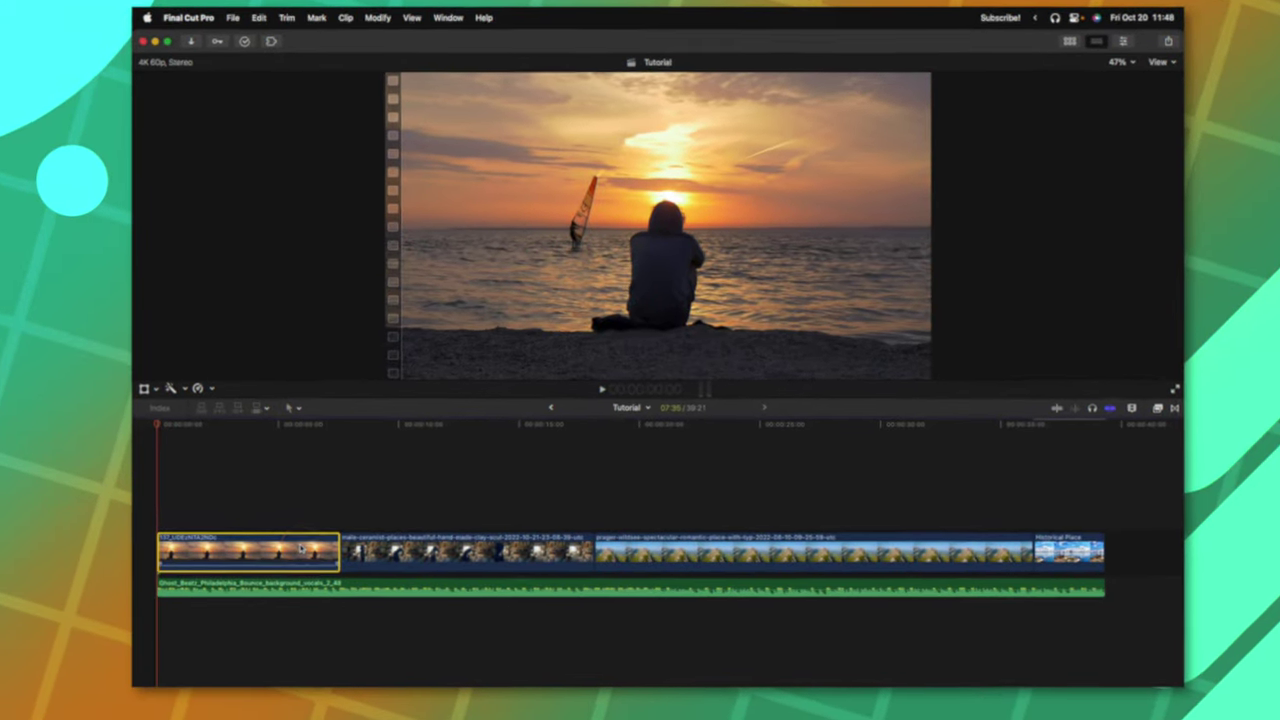
# - Add default transitions to the sunset clip, then view its Color and Video inspectors
pyautogui.press('super+t')
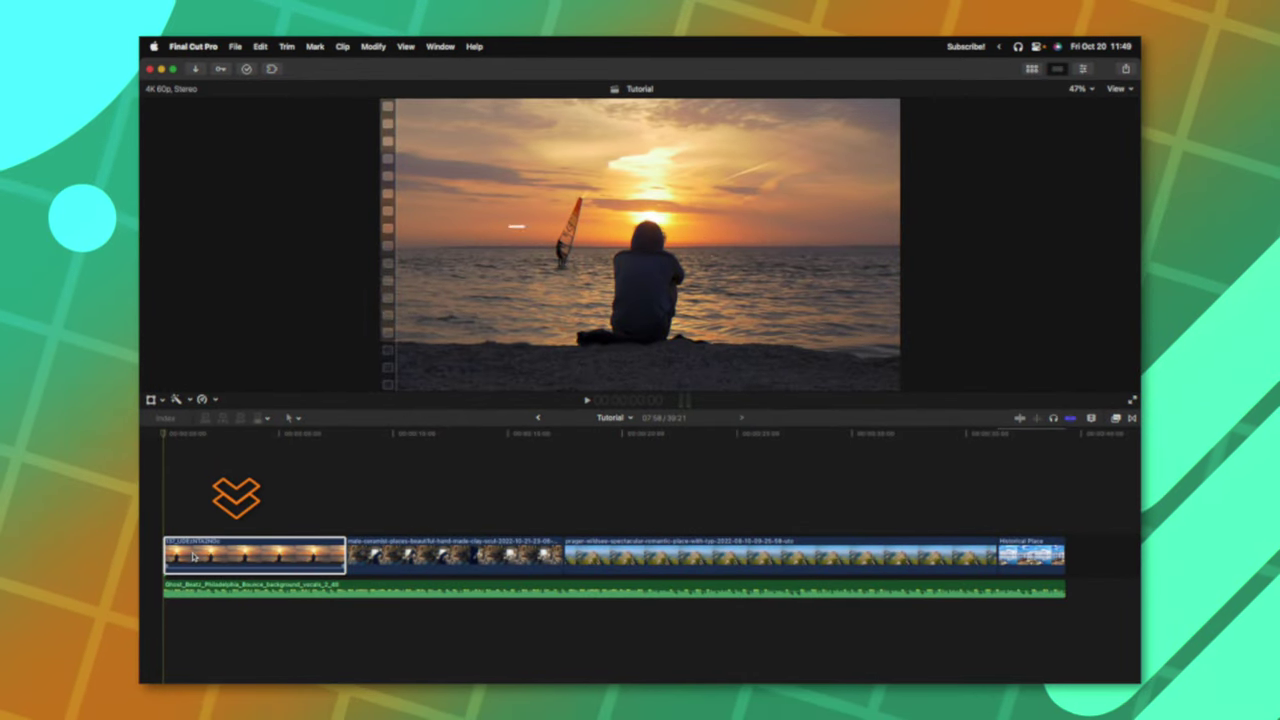
pyautogui.press('super+6')
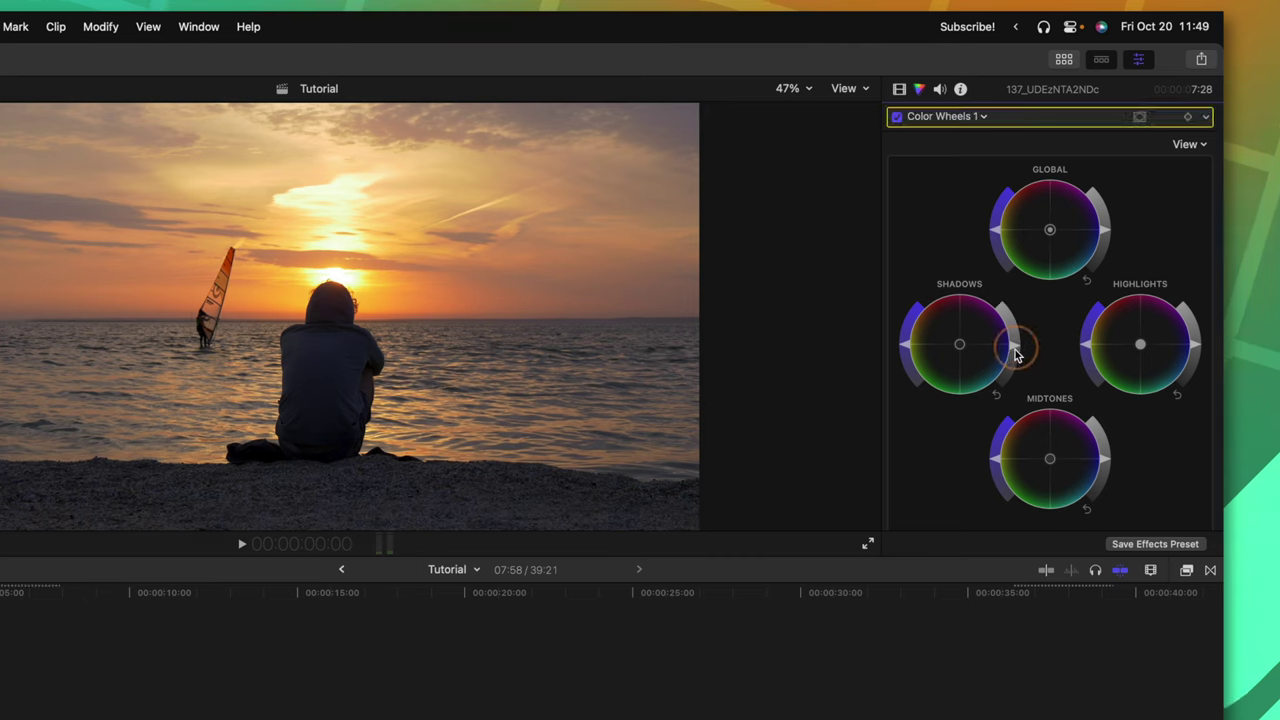
pyautogui.click(899, 90)
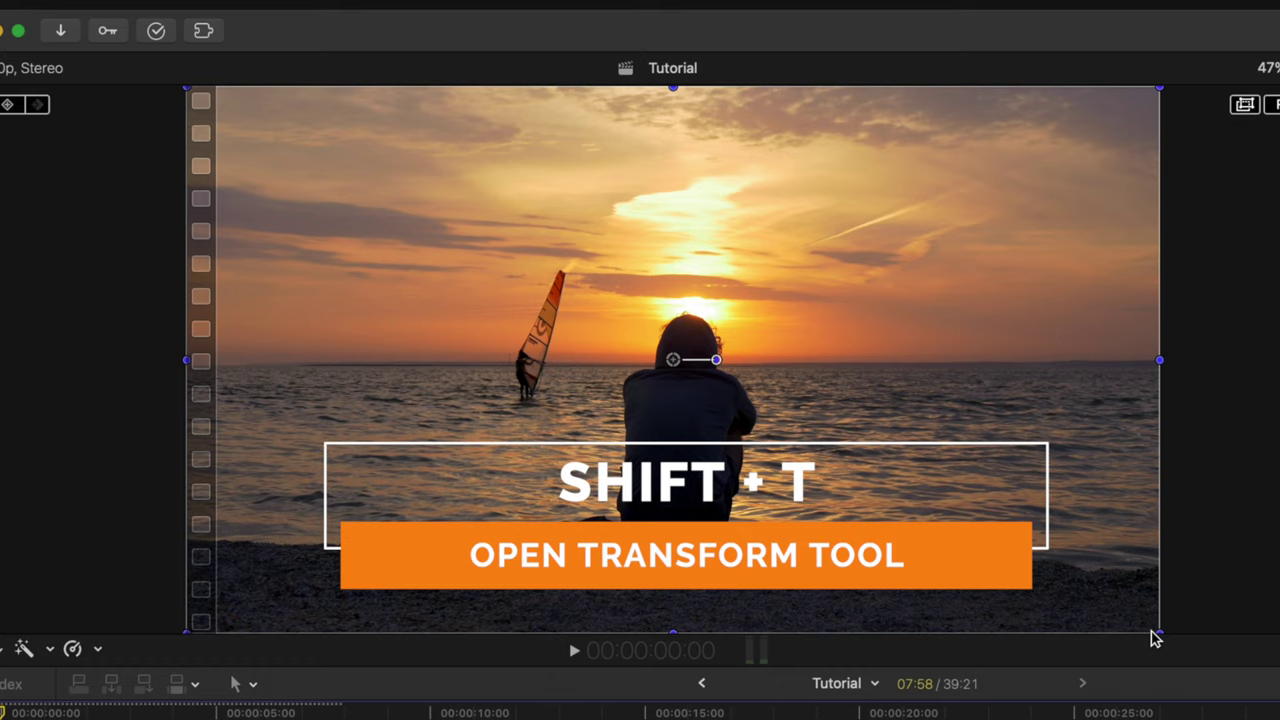
# - Scale the sunset image to about 125%, shift it right, and crop 500 px off its left
pyautogui.moveTo(1177, 652); pyautogui.dragTo(1279, 719)
pyautogui.moveTo(866, 492); pyautogui.dragTo(951, 489)
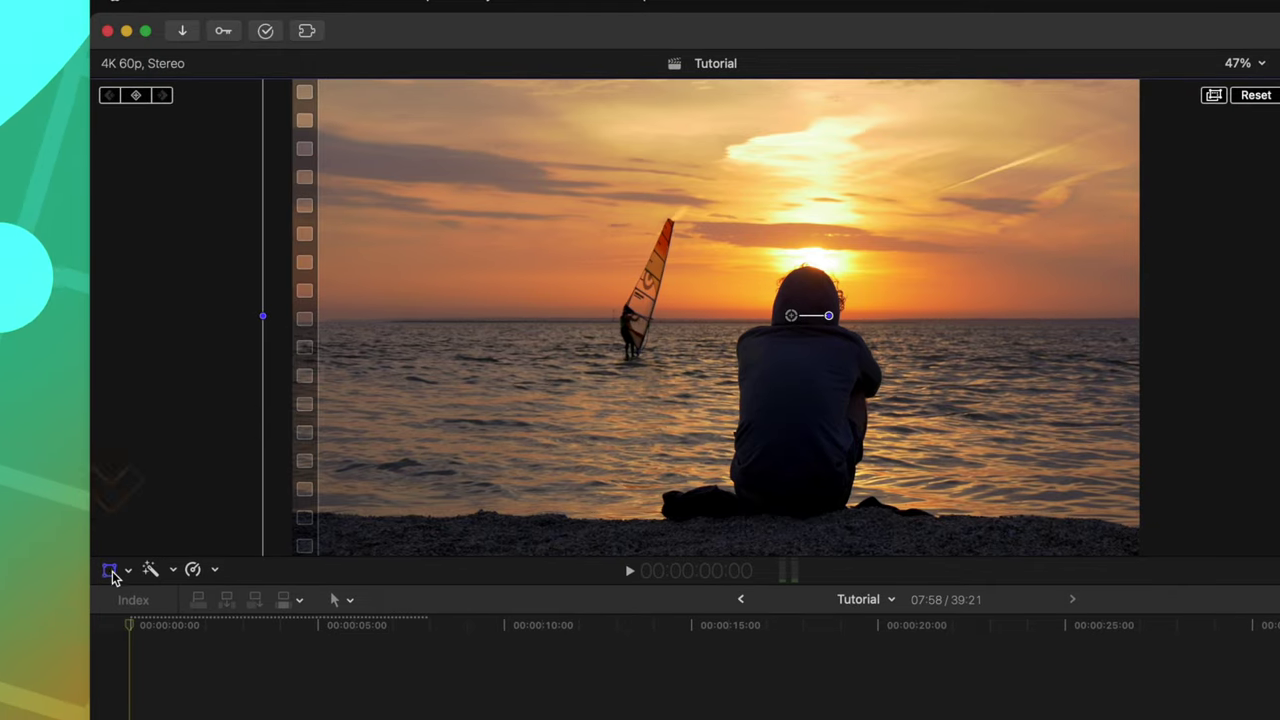
pyautogui.press('a')
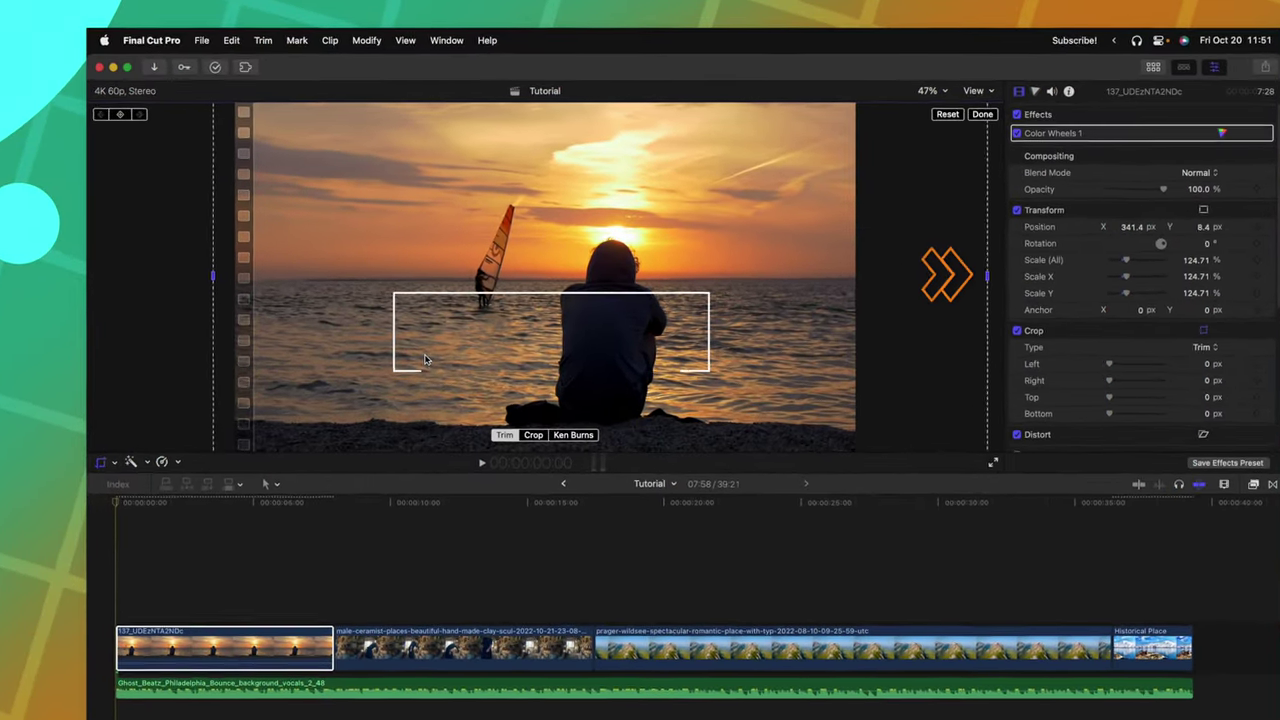
pyautogui.hotkey('shift', 'c')
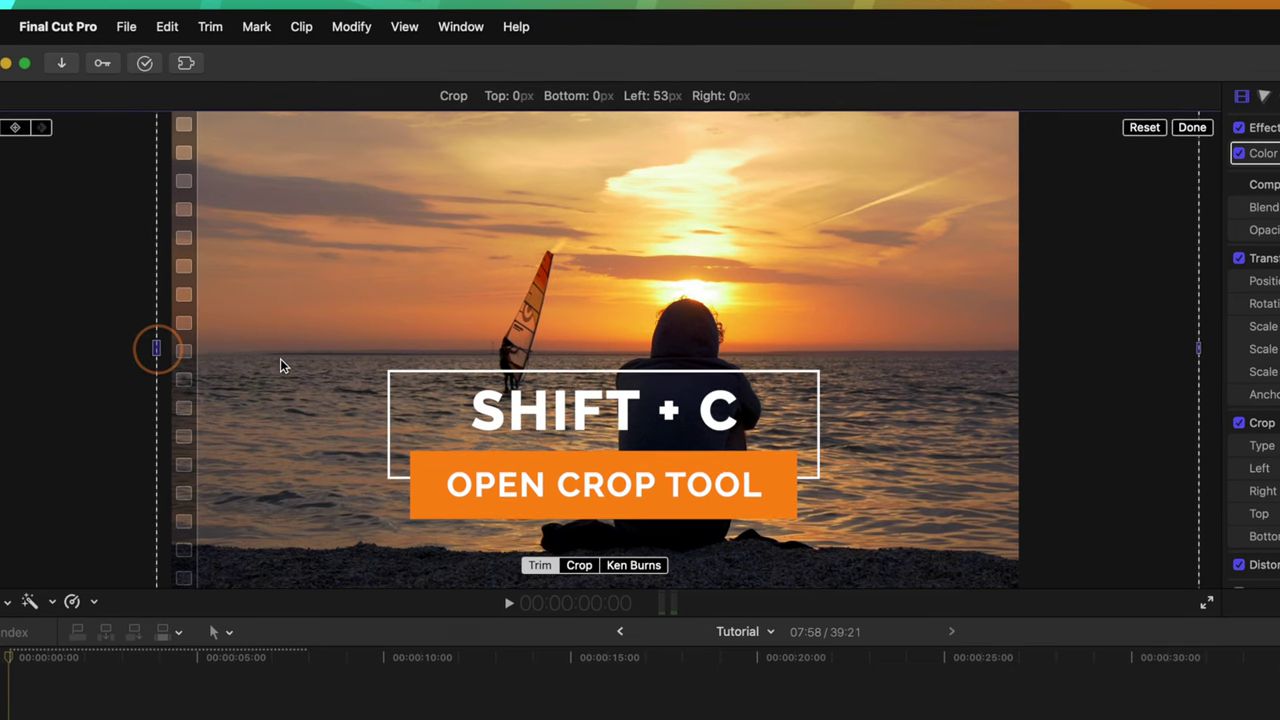
pyautogui.moveTo(156, 348); pyautogui.dragTo(281, 362)
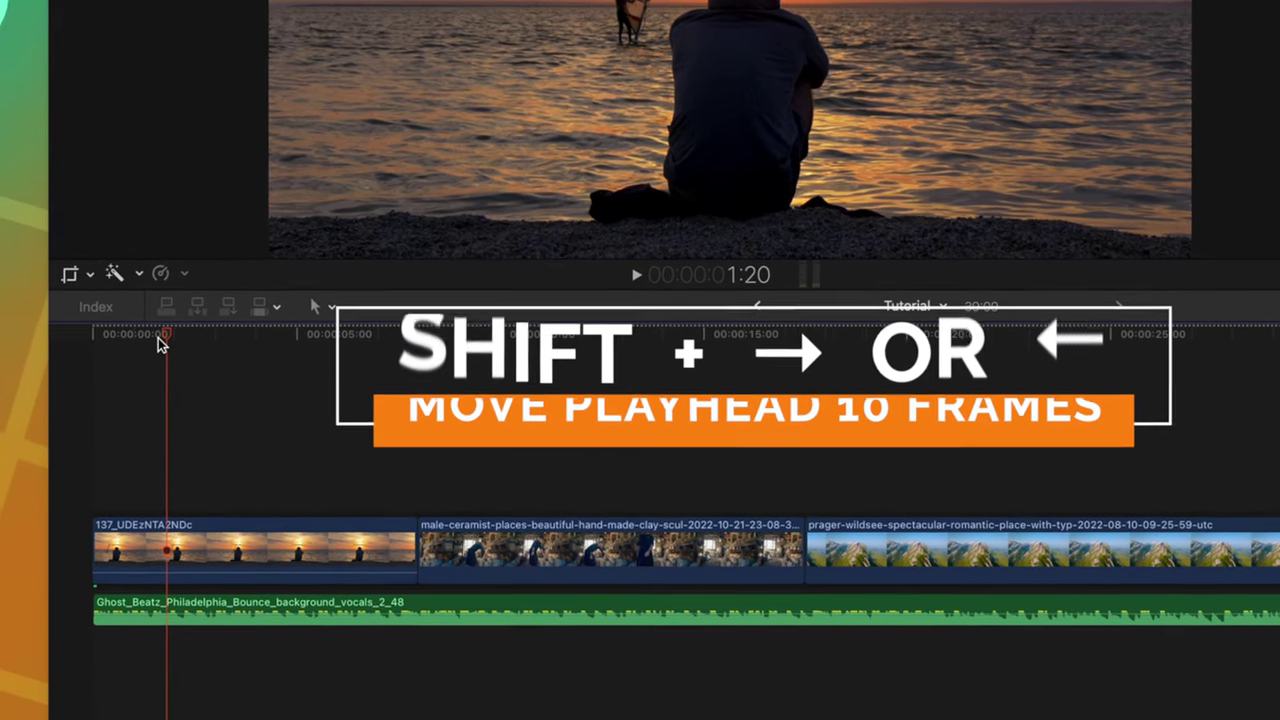
# - Nudge the playhead 10 frames each way, then jump from the start to the 00:00:07:22 edit
pyautogui.hotkey('shift', 'Right')
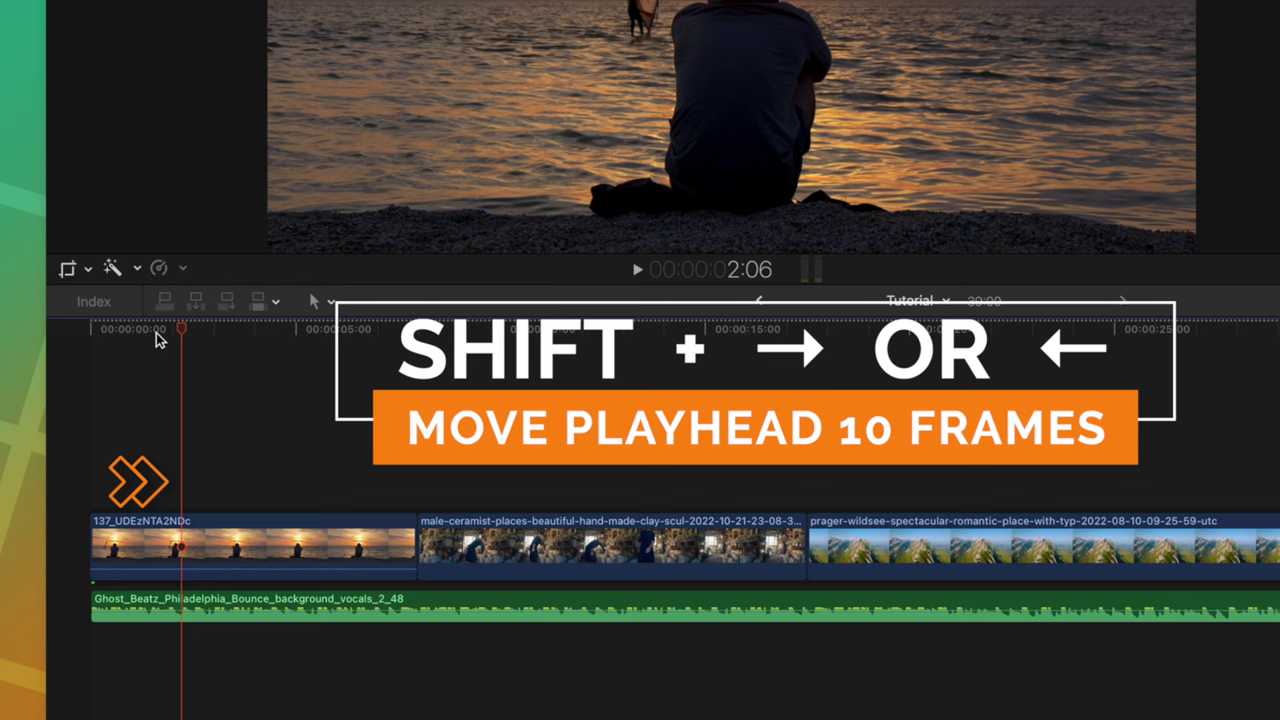
pyautogui.hotkey('shift', 'Left')
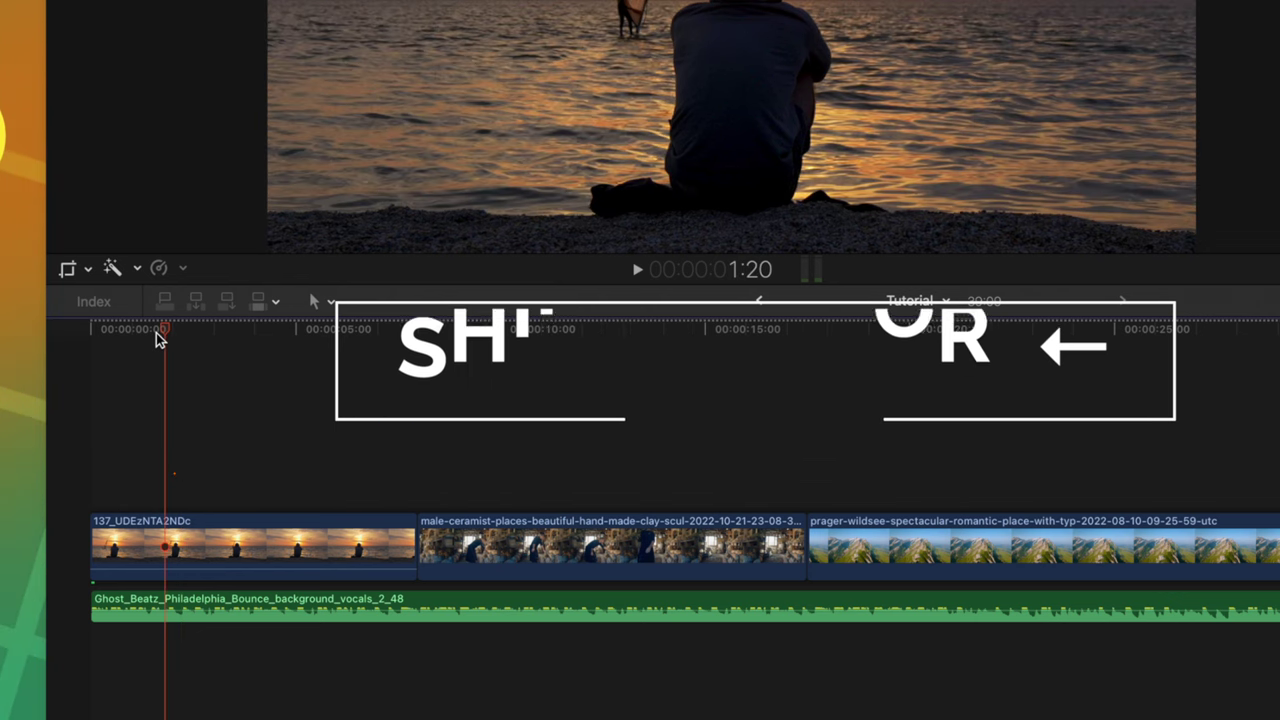
pyautogui.click(308, 322)
pyautogui.press('Home')
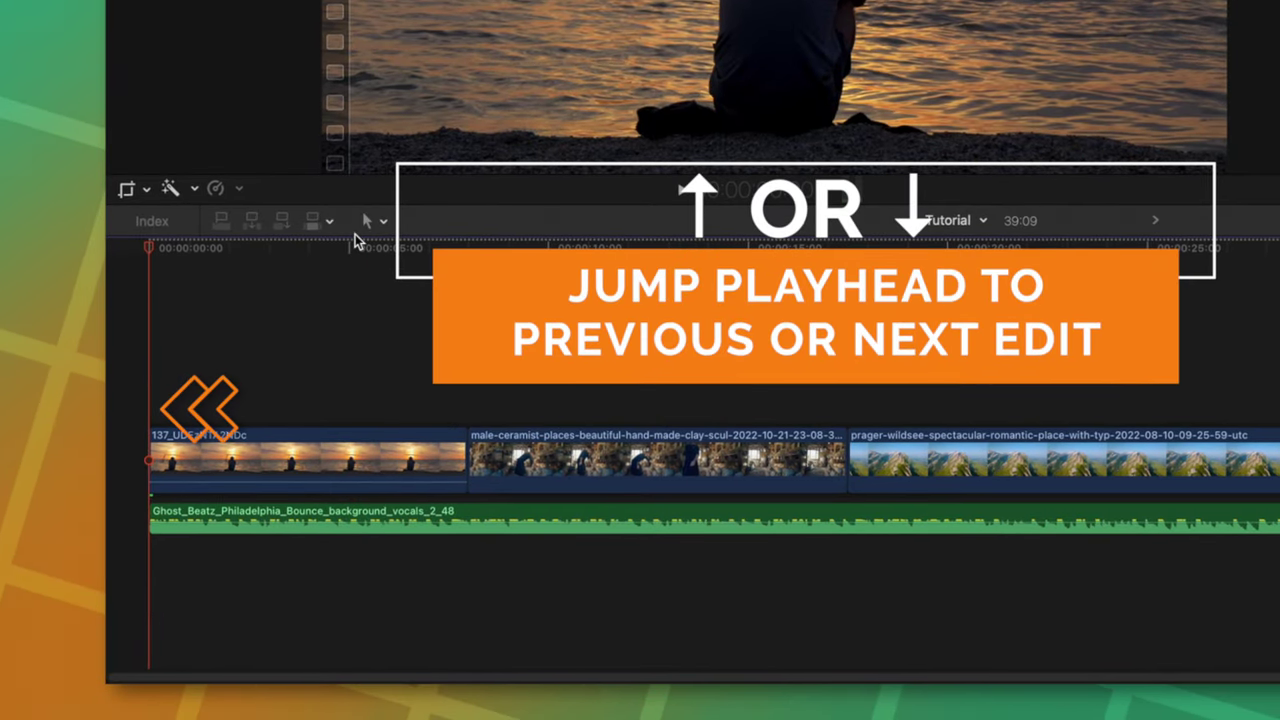
pyautogui.press('Down')
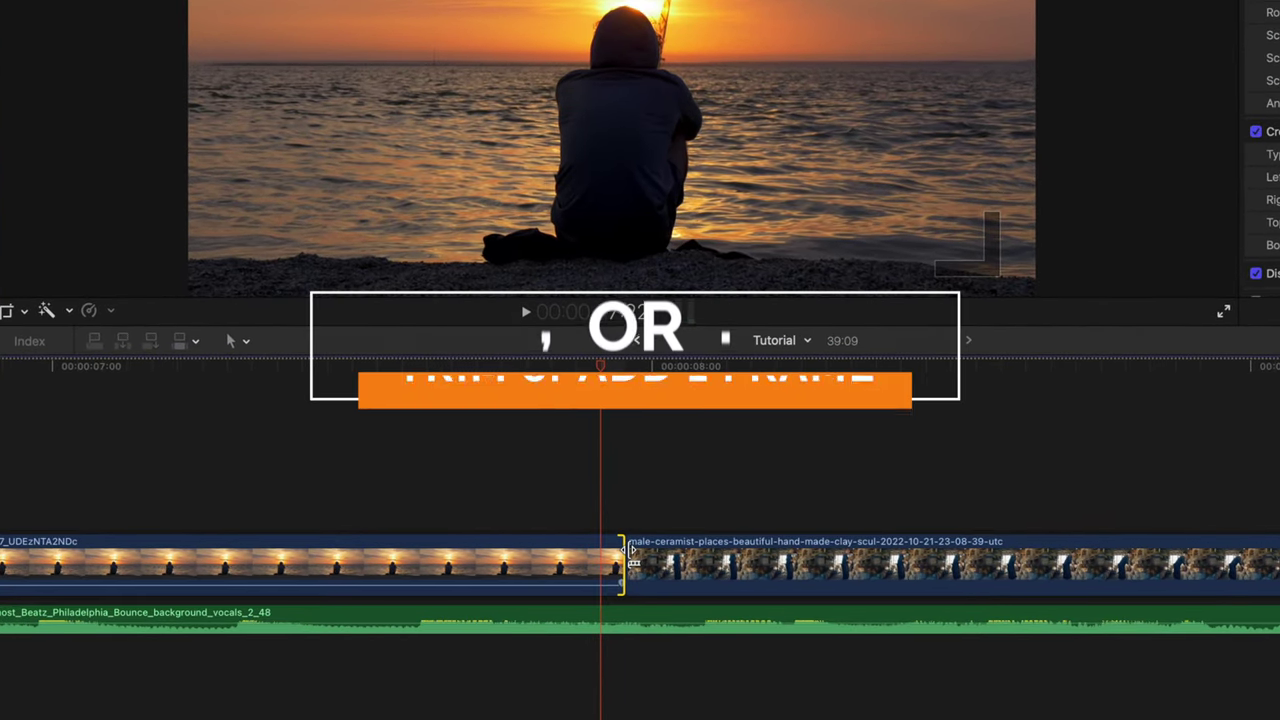
pyautogui.press(',')
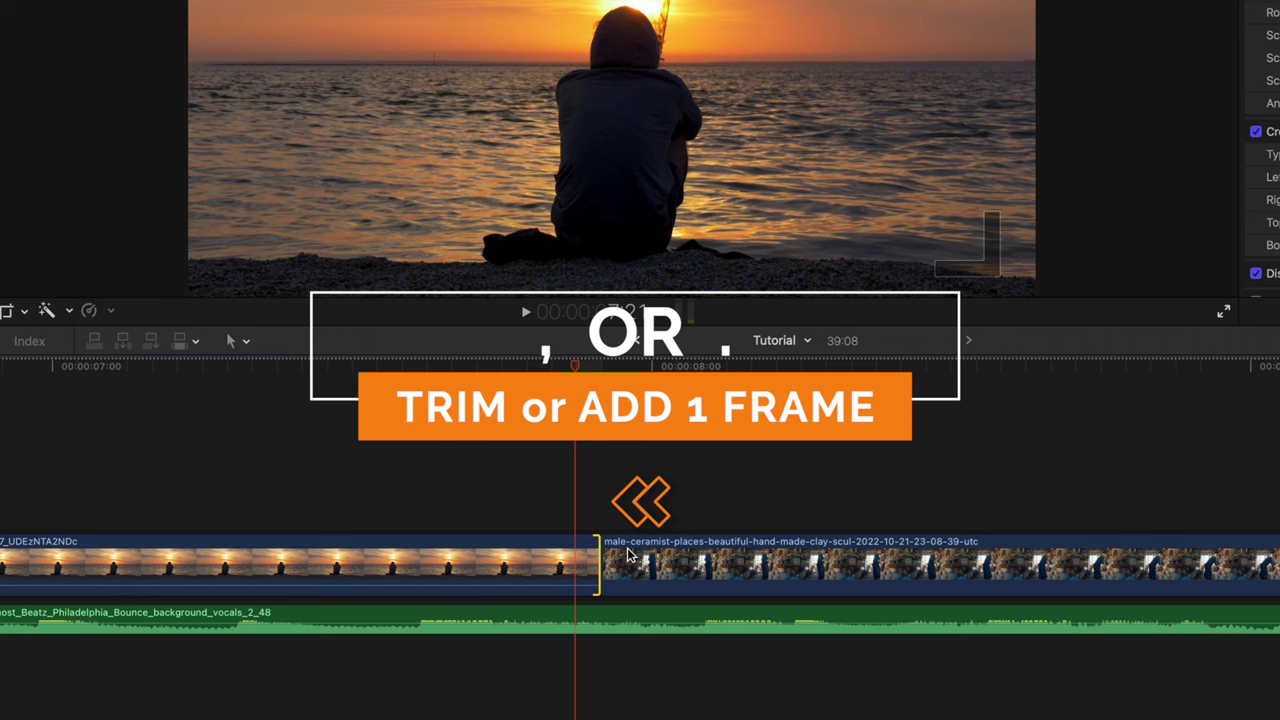
pyautogui.press('.')
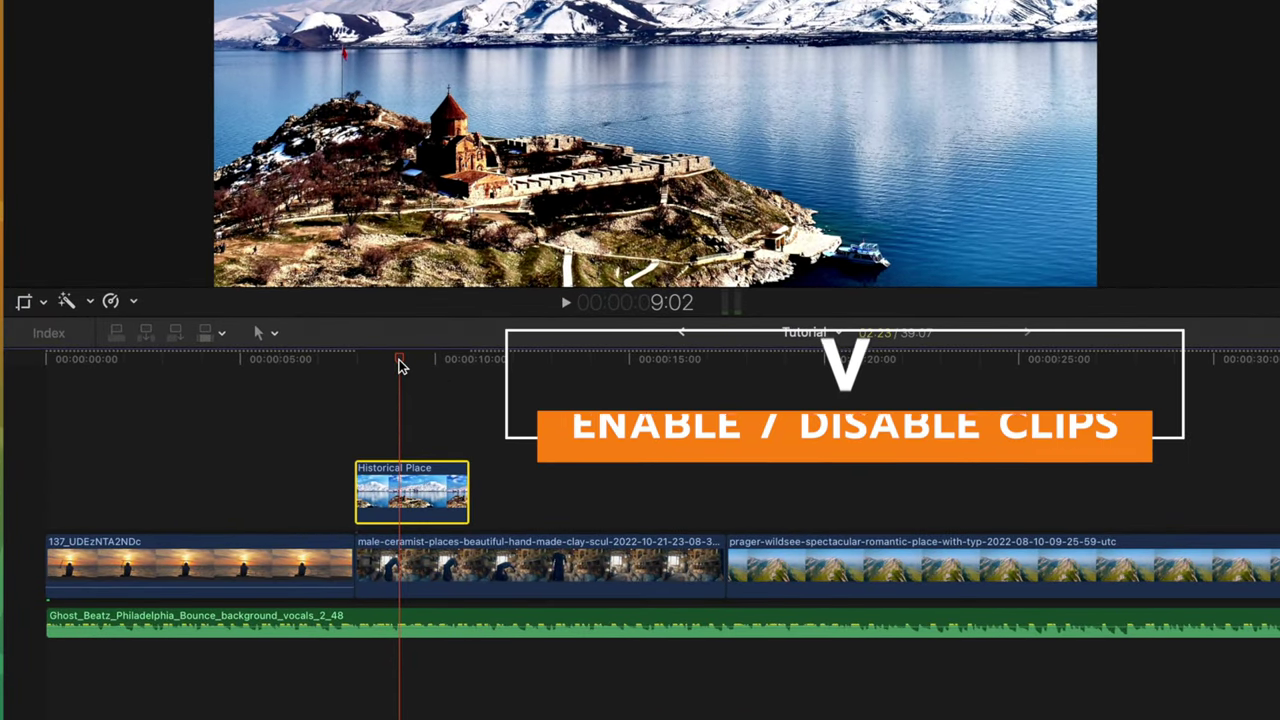
# - Disable the Historical Place clip with V to reveal the ceramist footage
pyautogui.press('v')
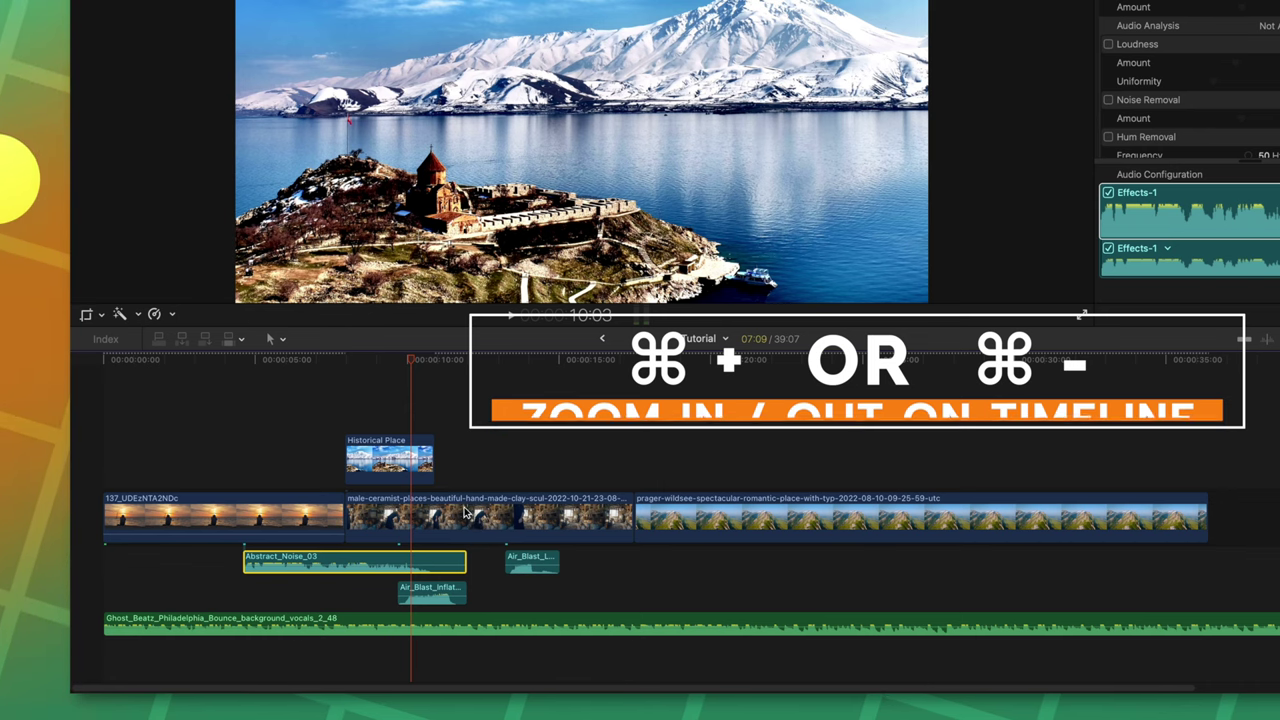
# - Marquee-zoom into the timeline's audio clips, then fit the project to the timeline and viewer
pyautogui.press('z')
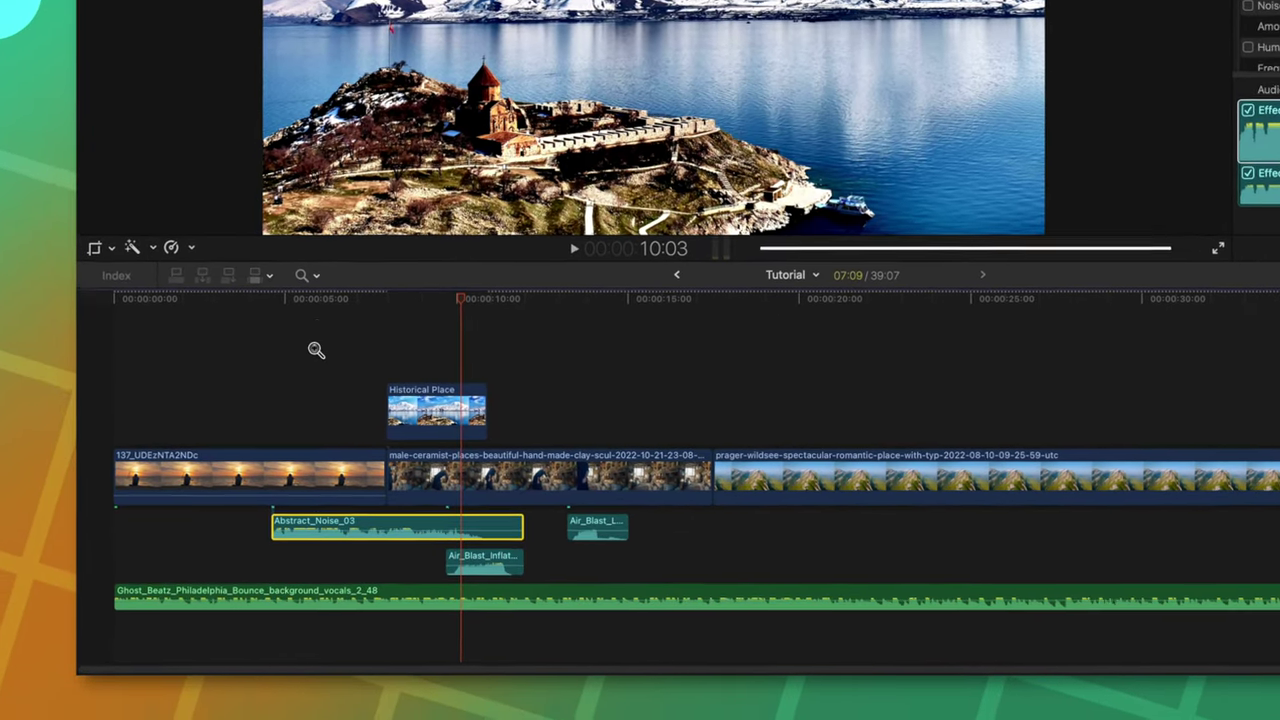
pyautogui.moveTo(283, 381); pyautogui.dragTo(344, 469)
pyautogui.moveTo(408, 397); pyautogui.dragTo(691, 618)
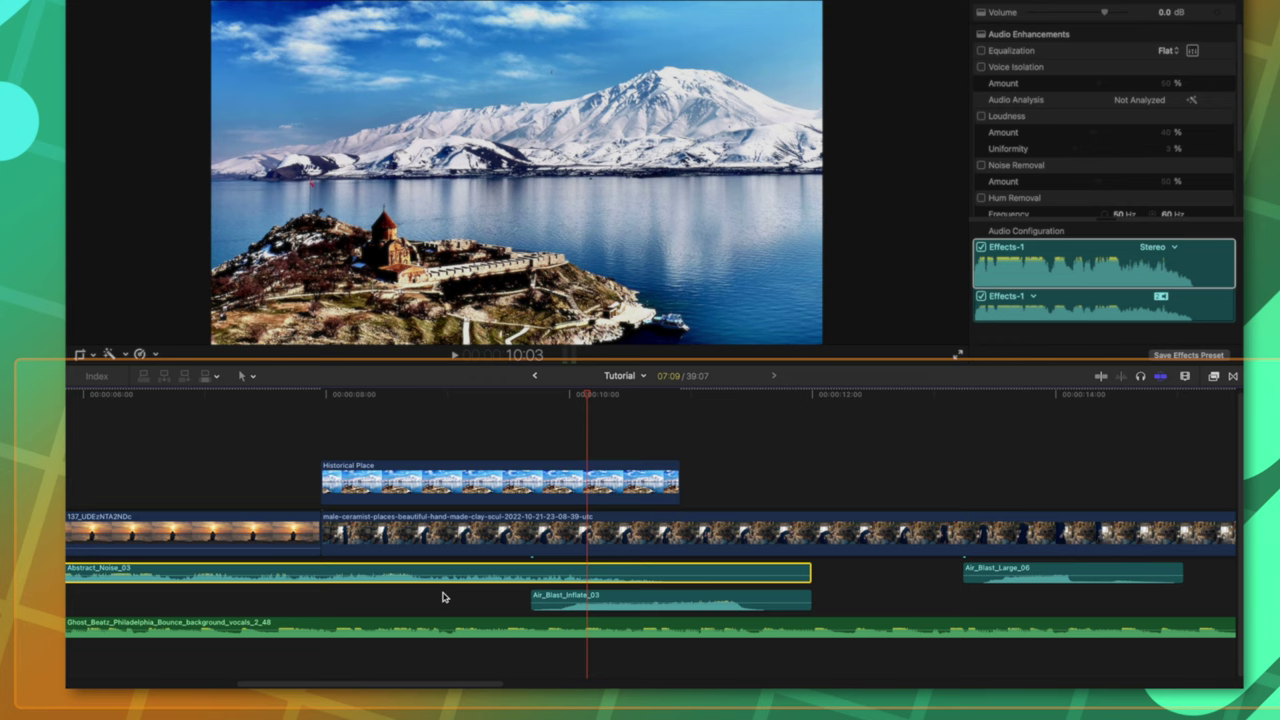
pyautogui.hotkey('shift', 'z')
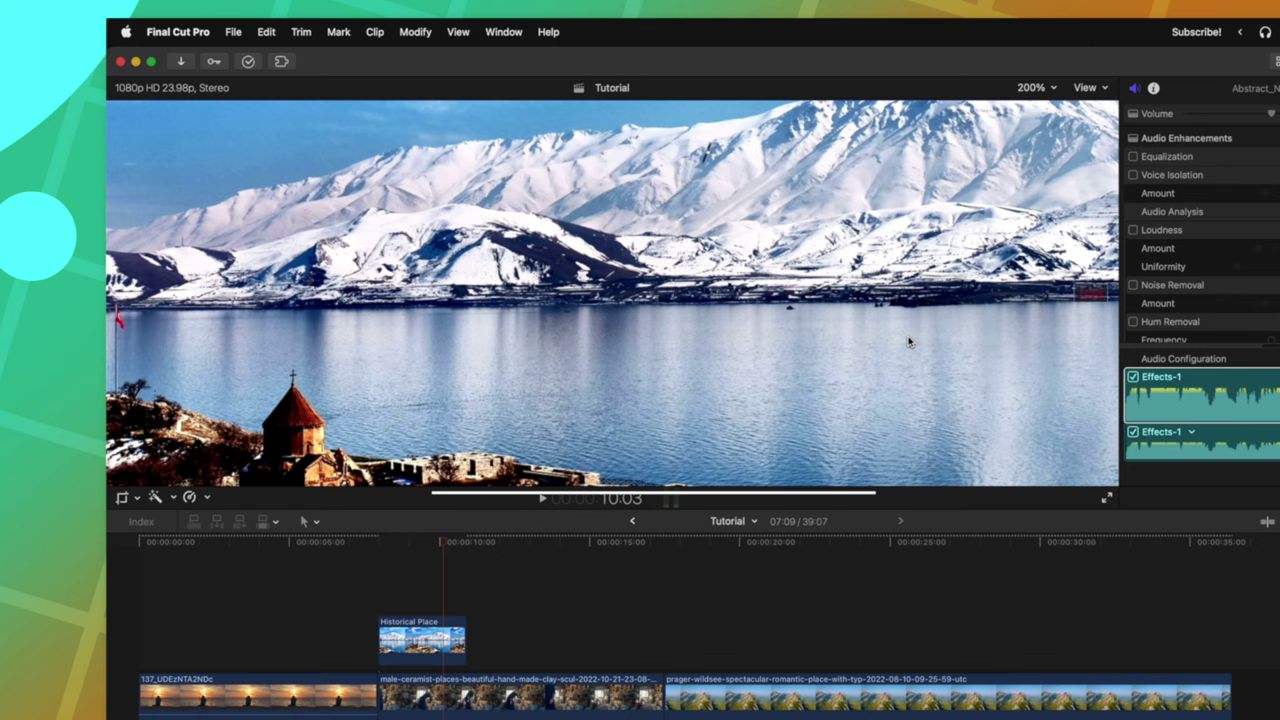
pyautogui.hotkey('shift', 'z')
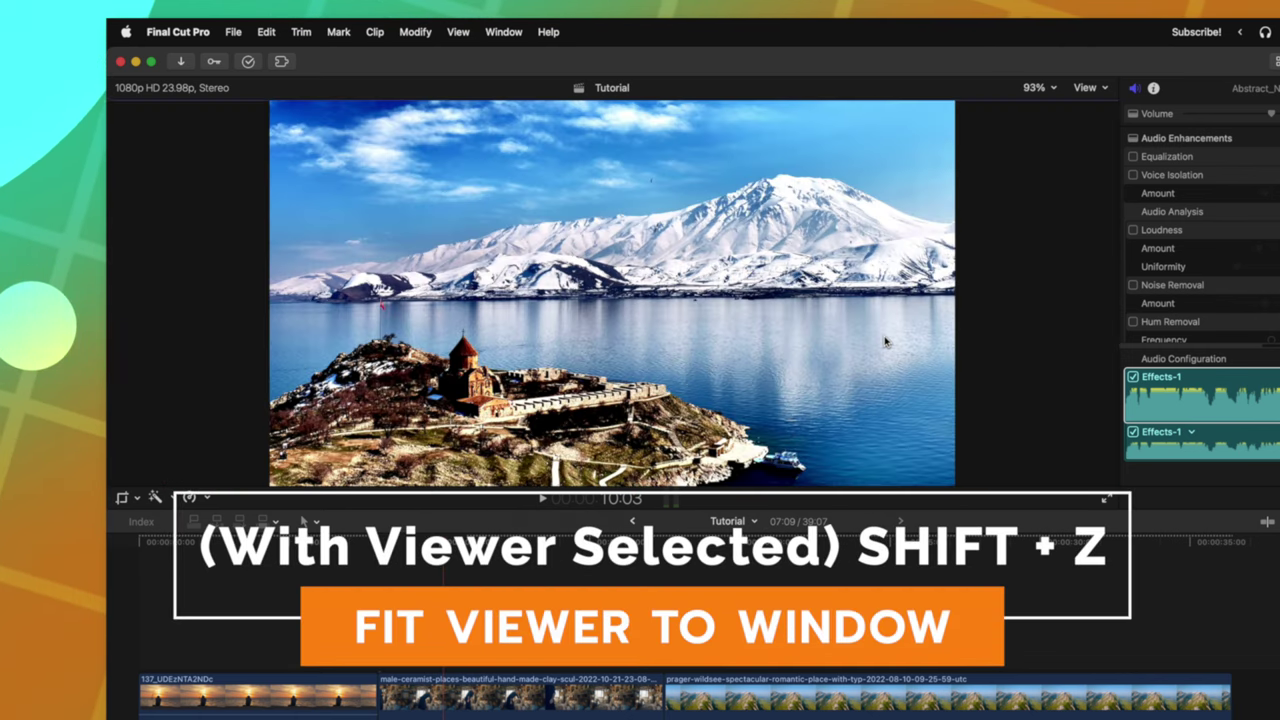